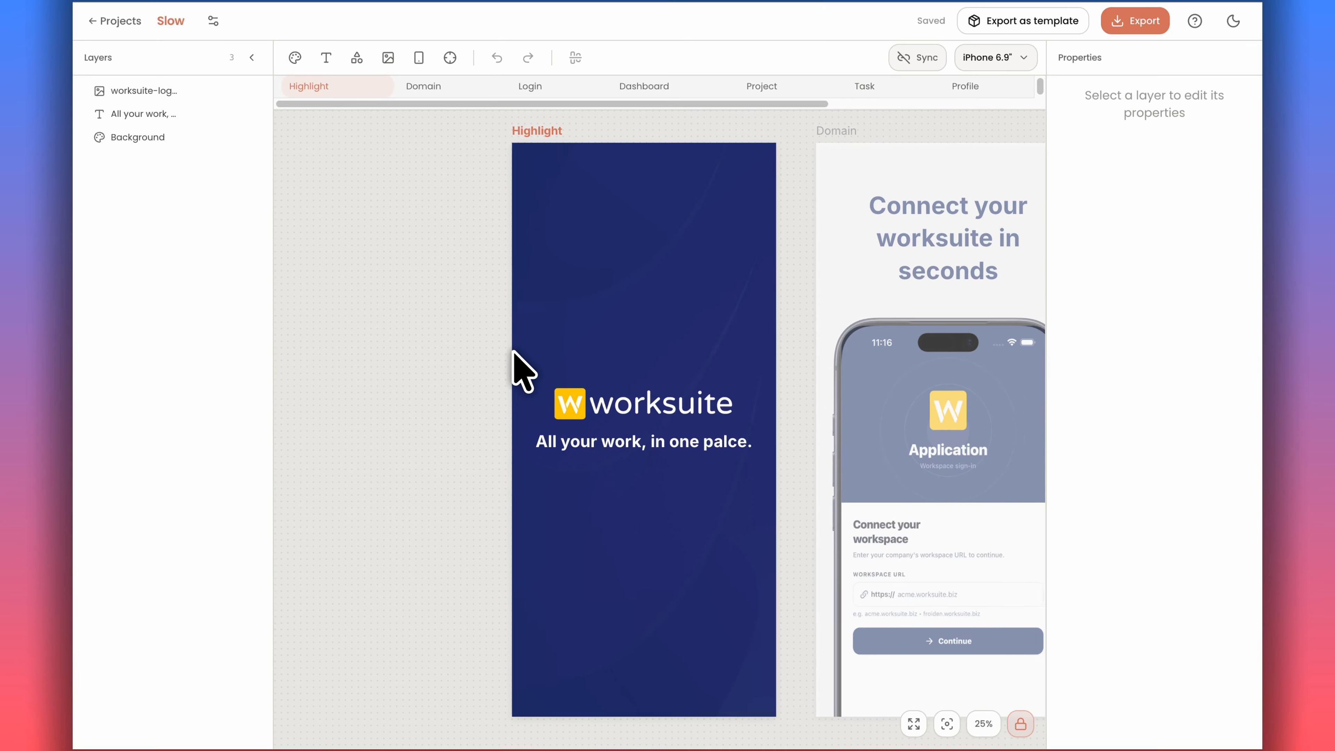
Browse across the screenshot frames on the canvas.
scroll(523, 370, right, 15)
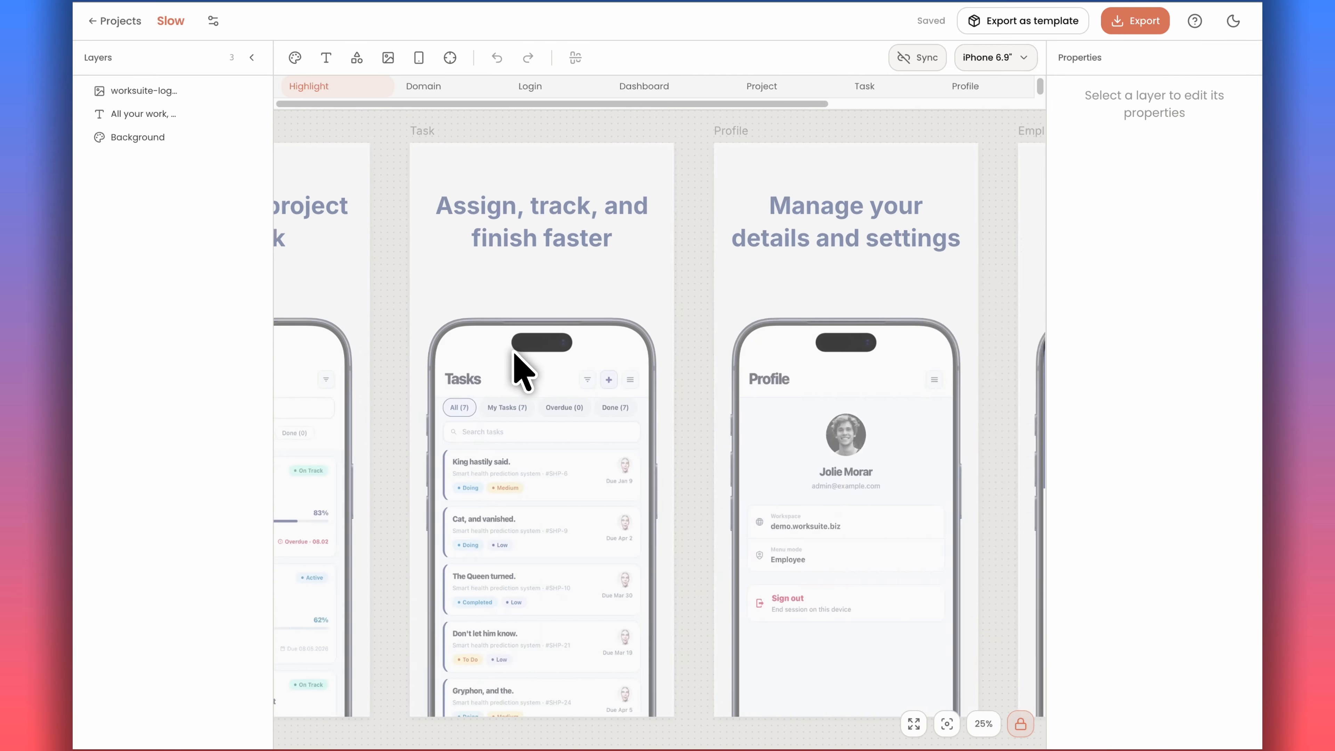
scroll(523, 371, right, 15)
scroll(523, 371, left, 12)
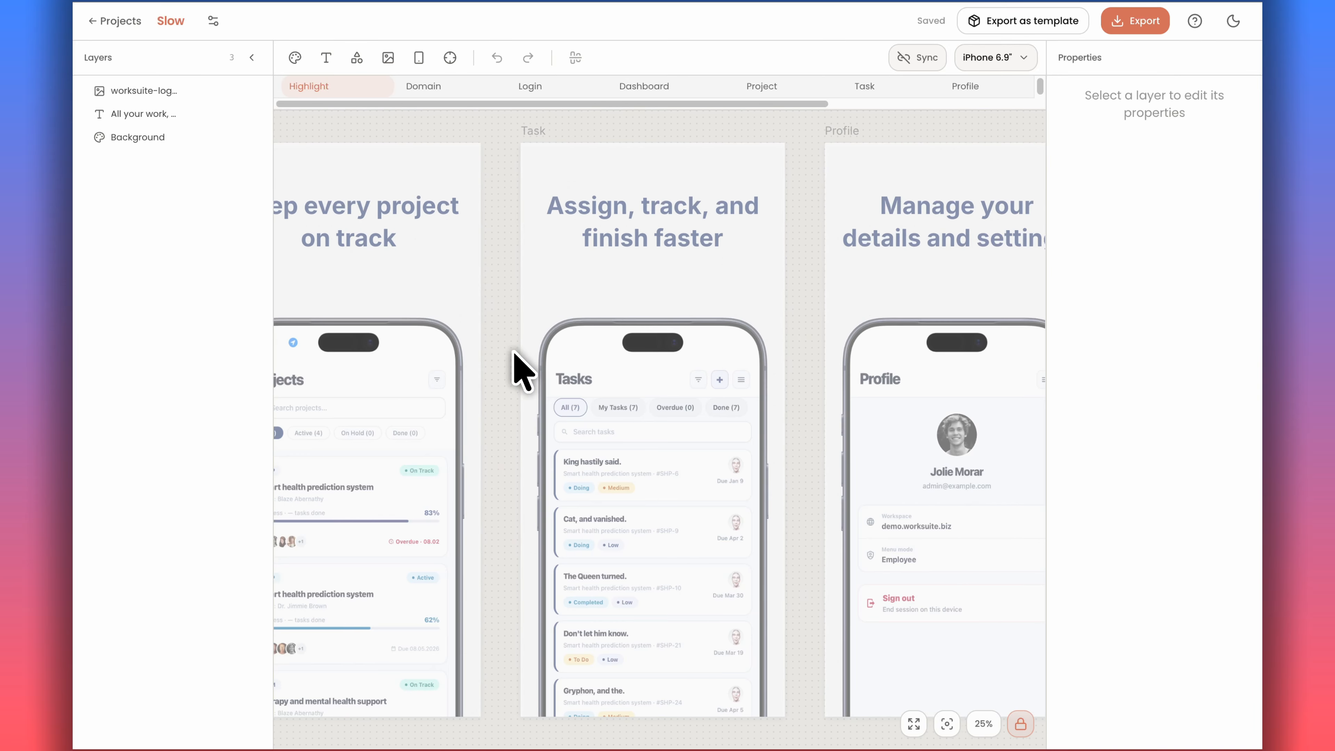
scroll(523, 371, left, 15)
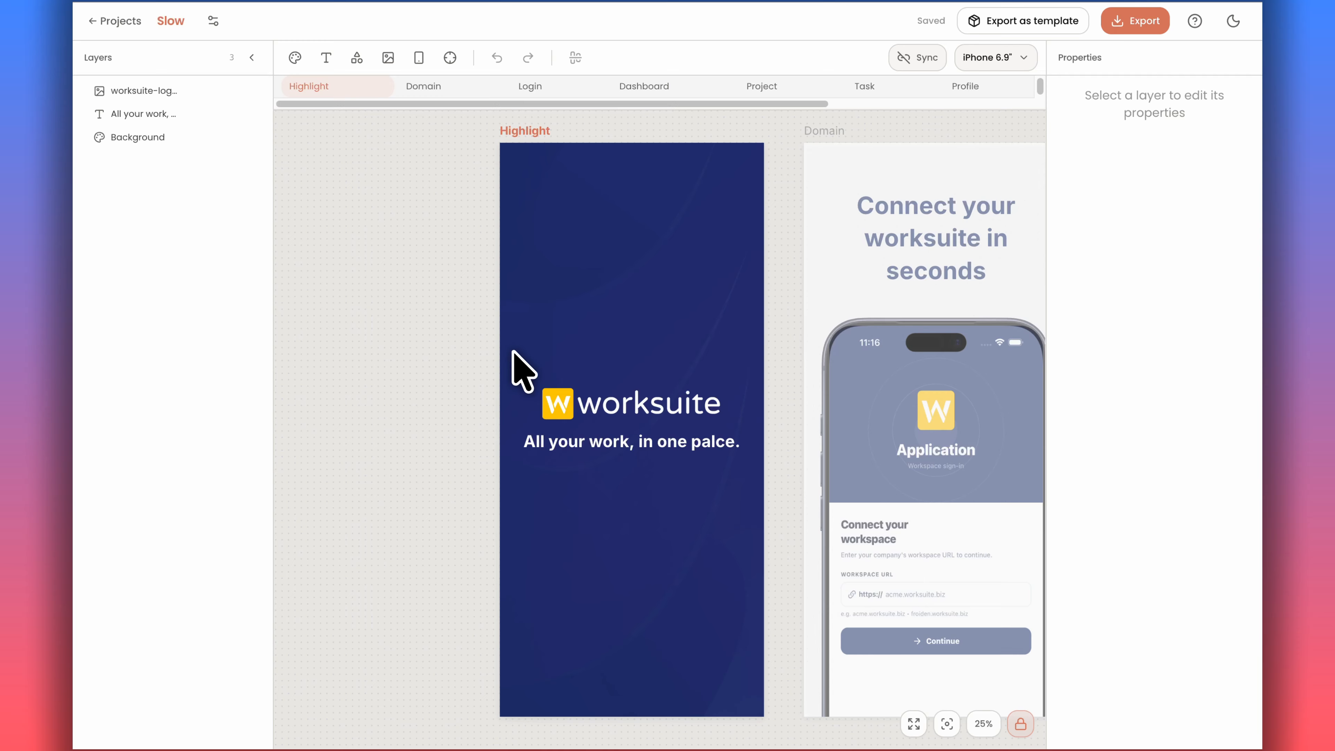
Preview the screens at the iPad 13" device size, then switch back to iPhone 6.9".
click(1019, 58)
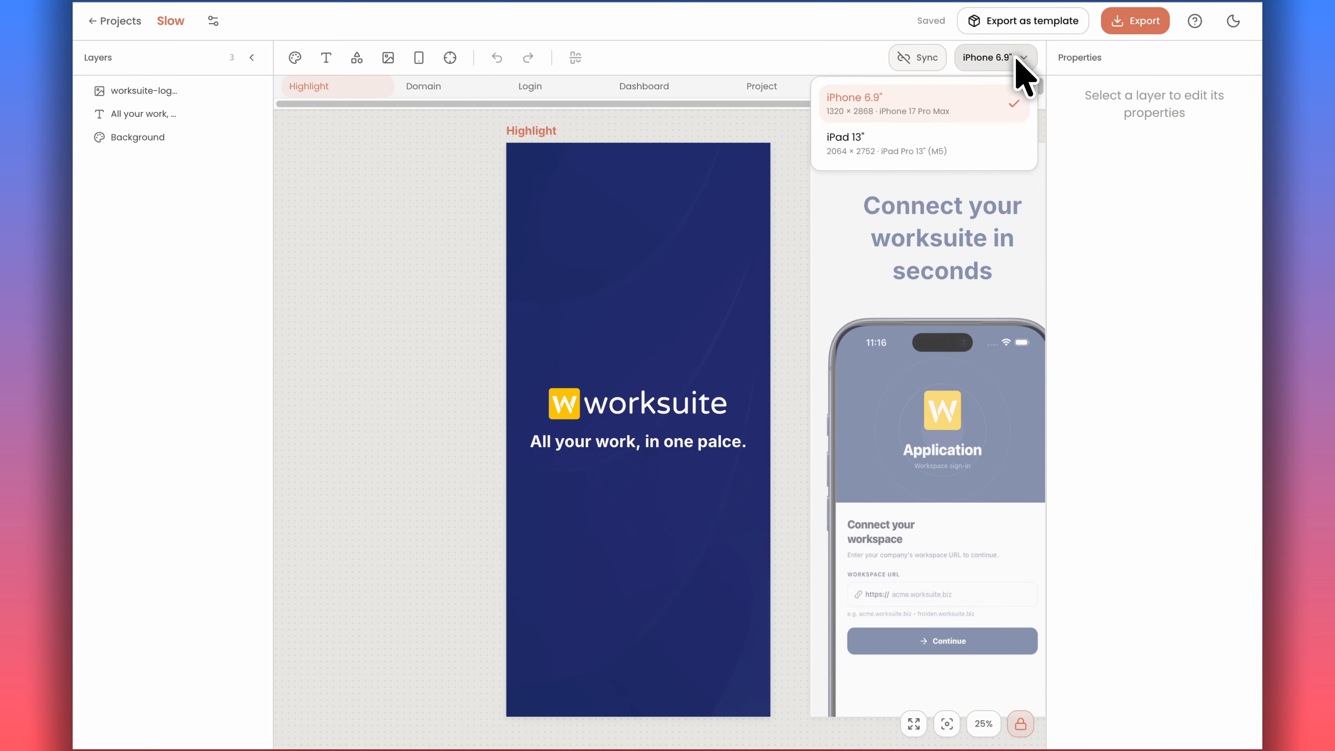
click(945, 138)
scroll(730, 393, right, 5)
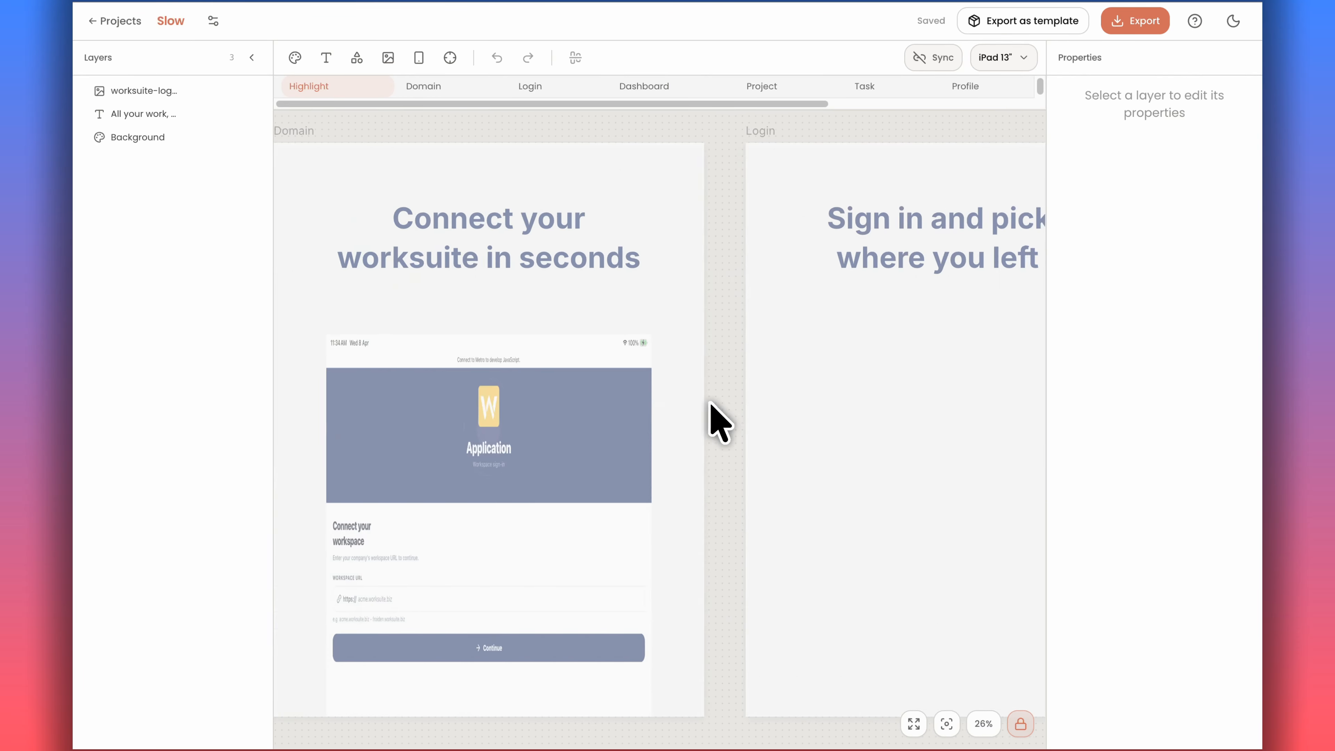
scroll(720, 420, right, 15)
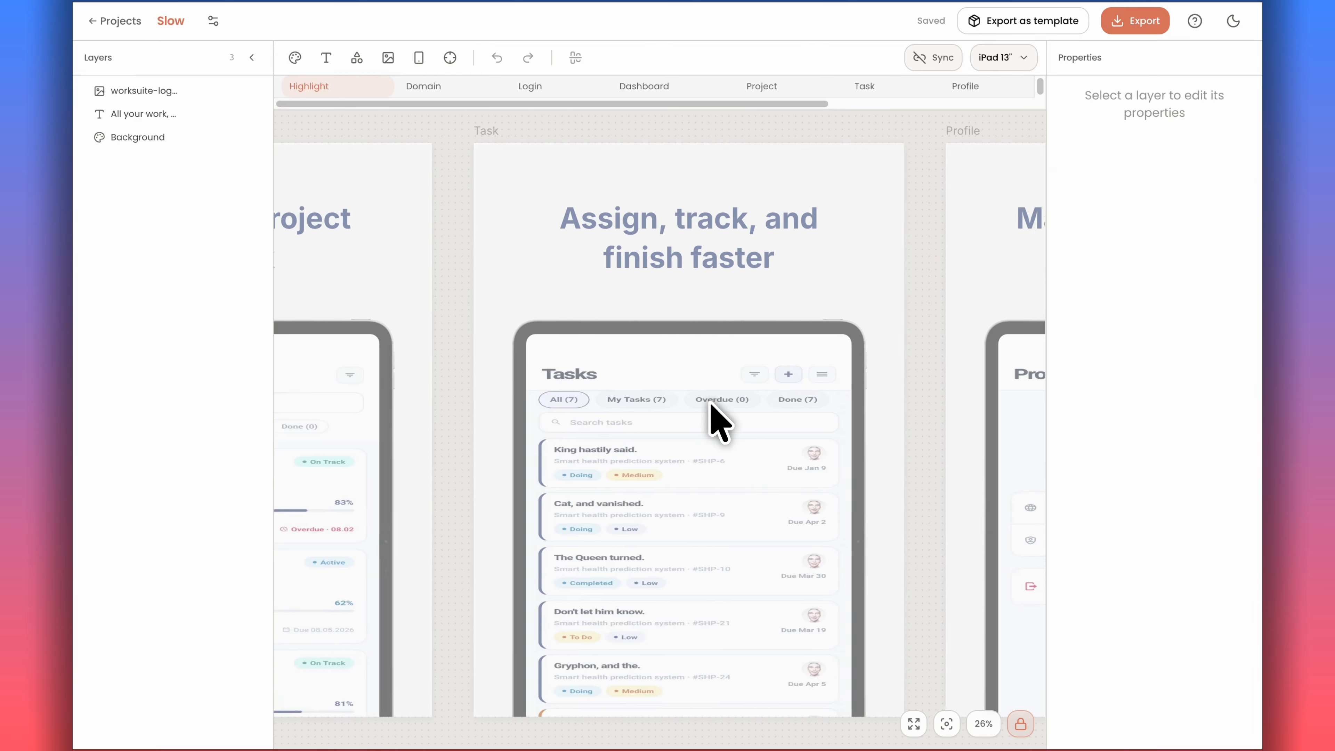
scroll(718, 420, right, 15)
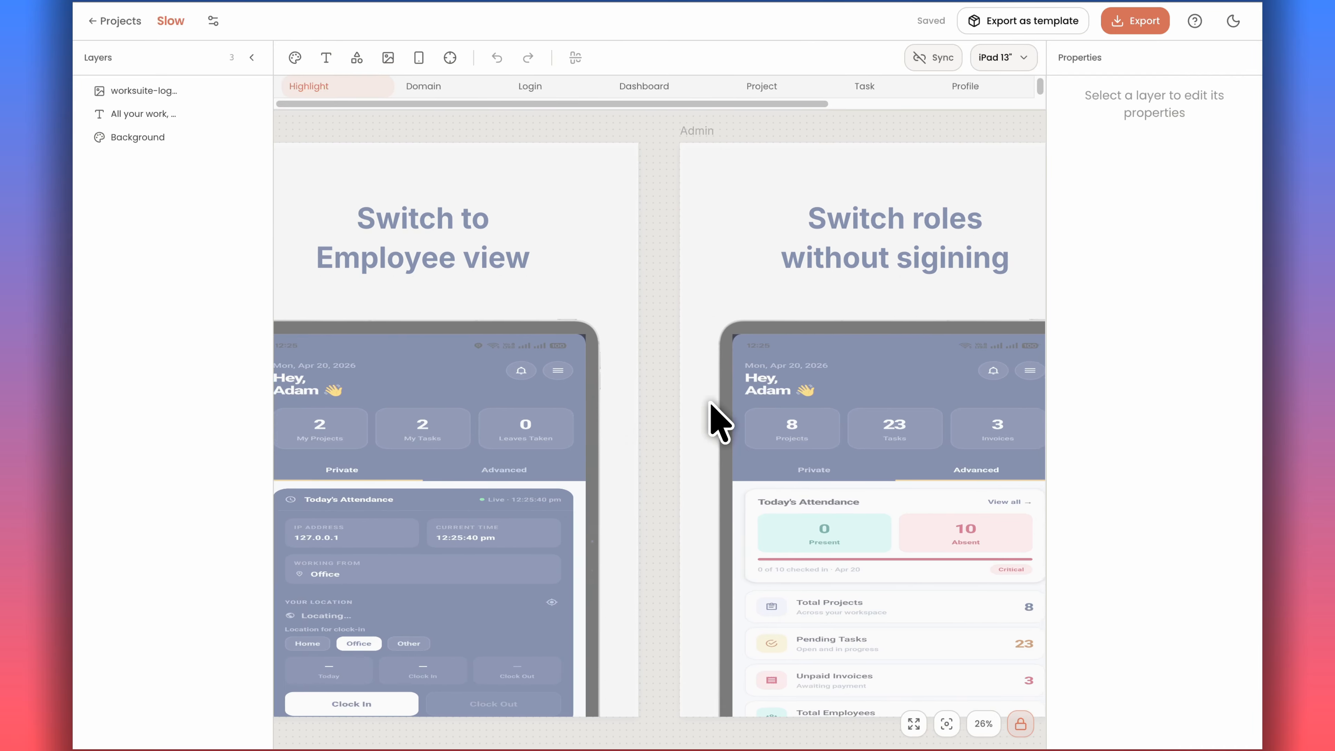
scroll(709, 401, left, 20)
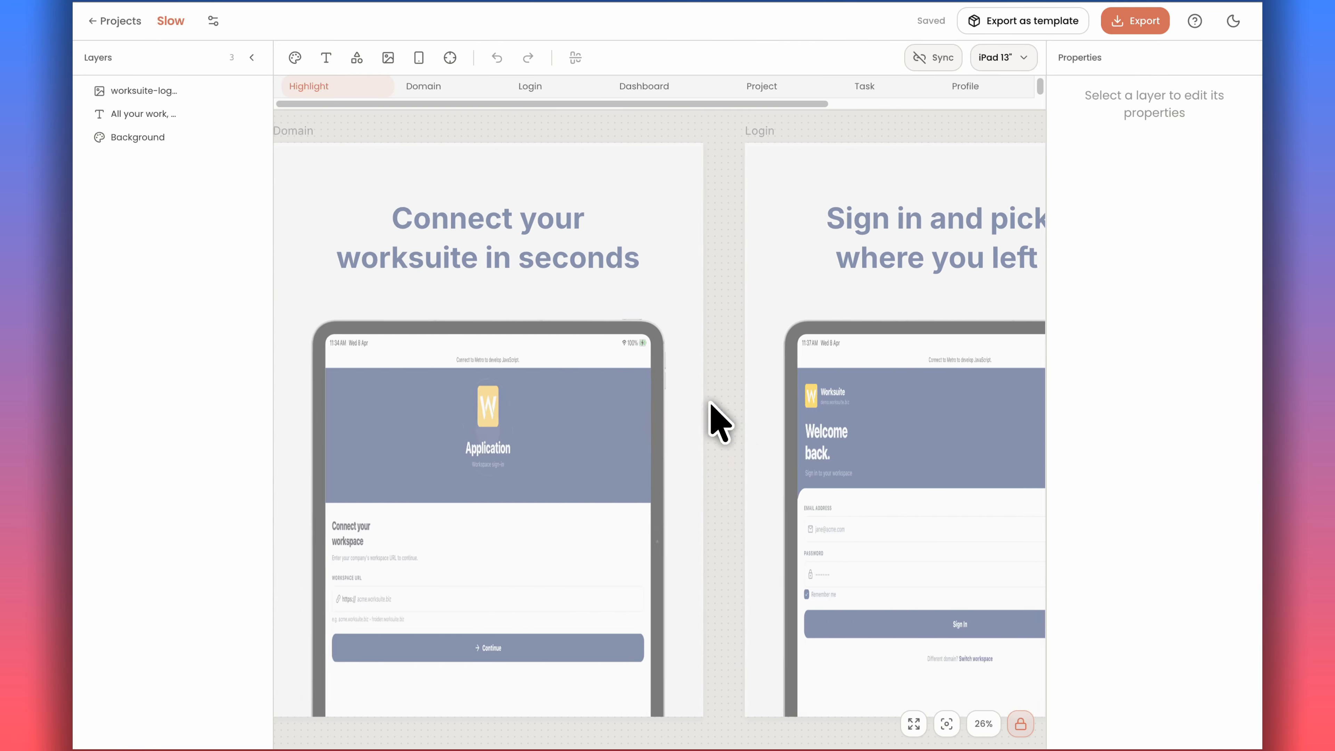
scroll(720, 420, left, 10)
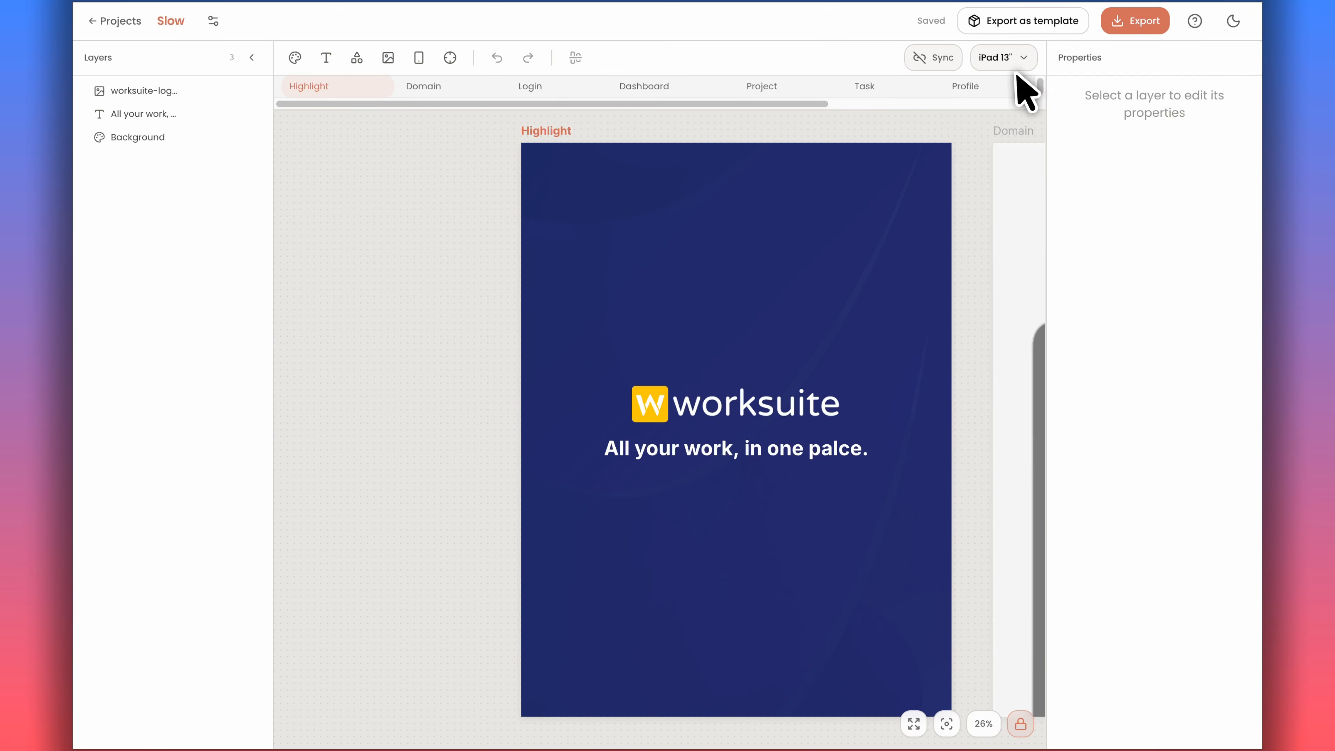
click(1014, 64)
click(981, 110)
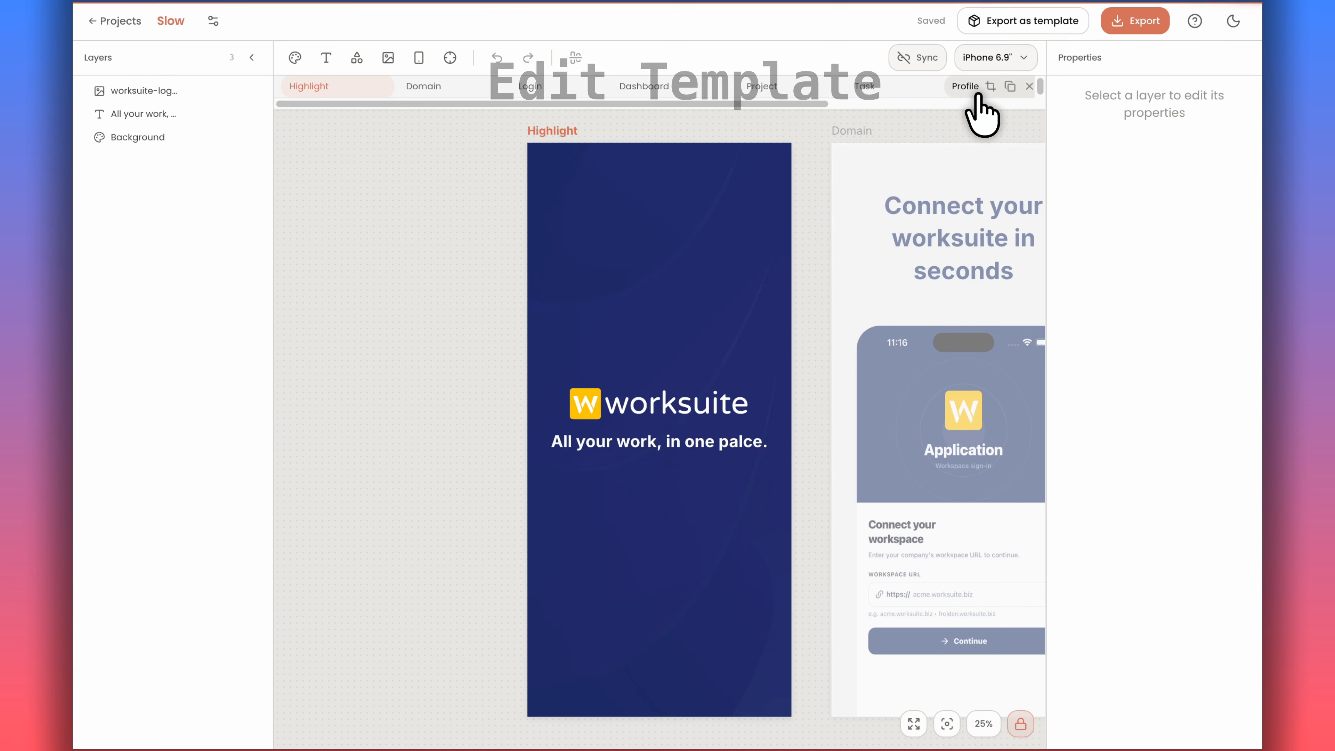
Replace the worksuite logo image on the Highlight screen with slow-logo-wordmark-light.png from the Desktop demo folder.
click(686, 413)
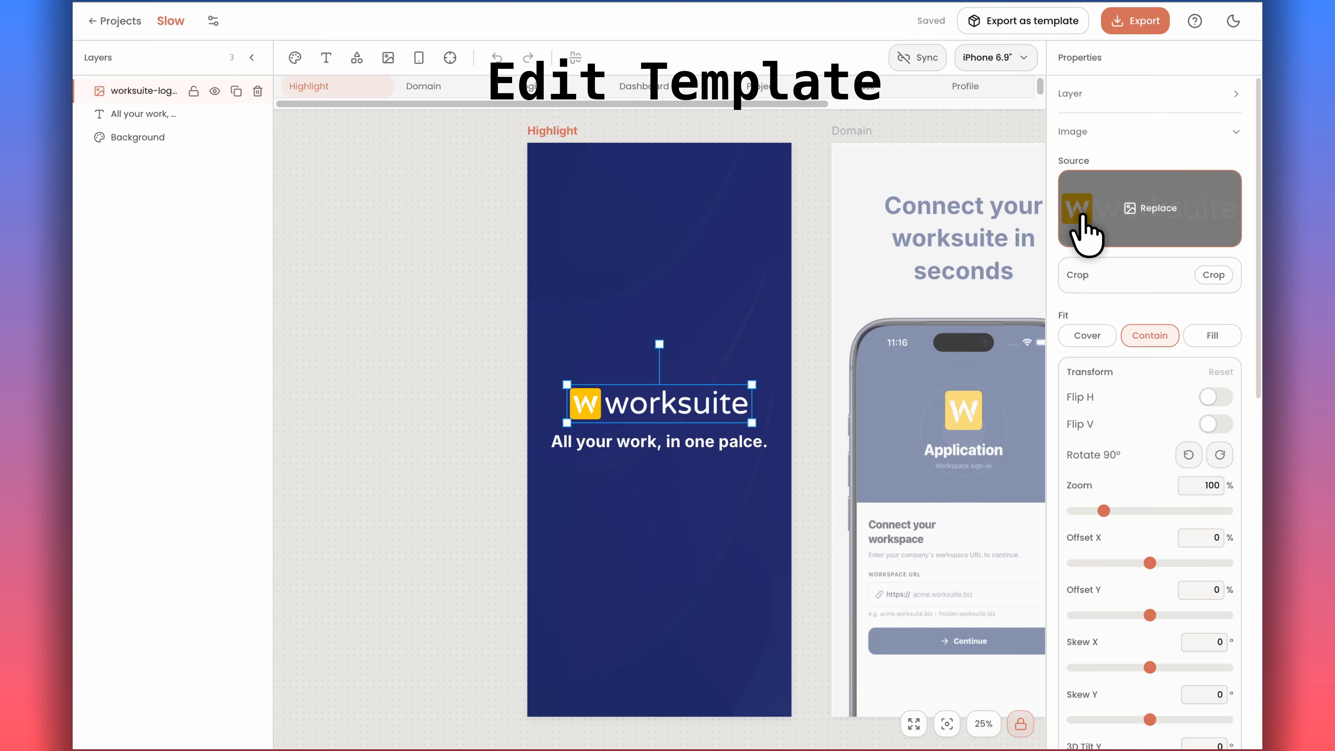
click(1081, 218)
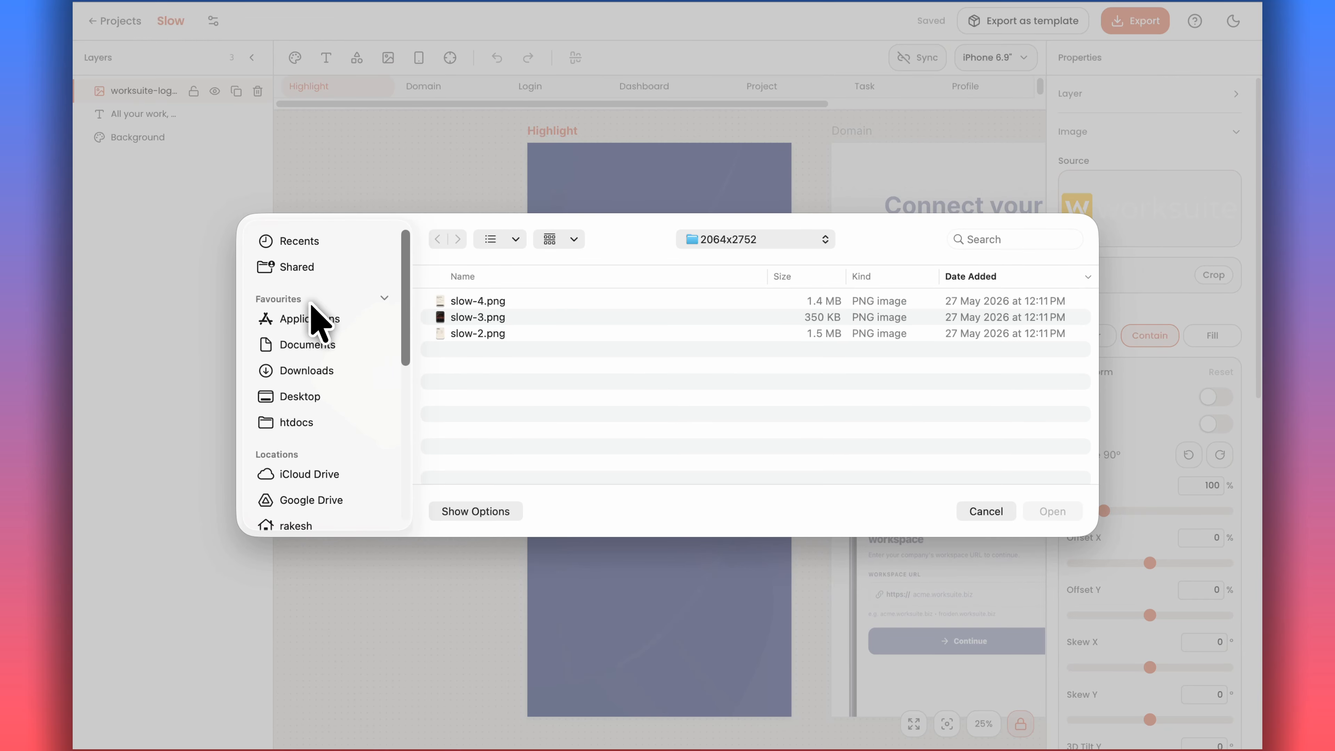
click(310, 400)
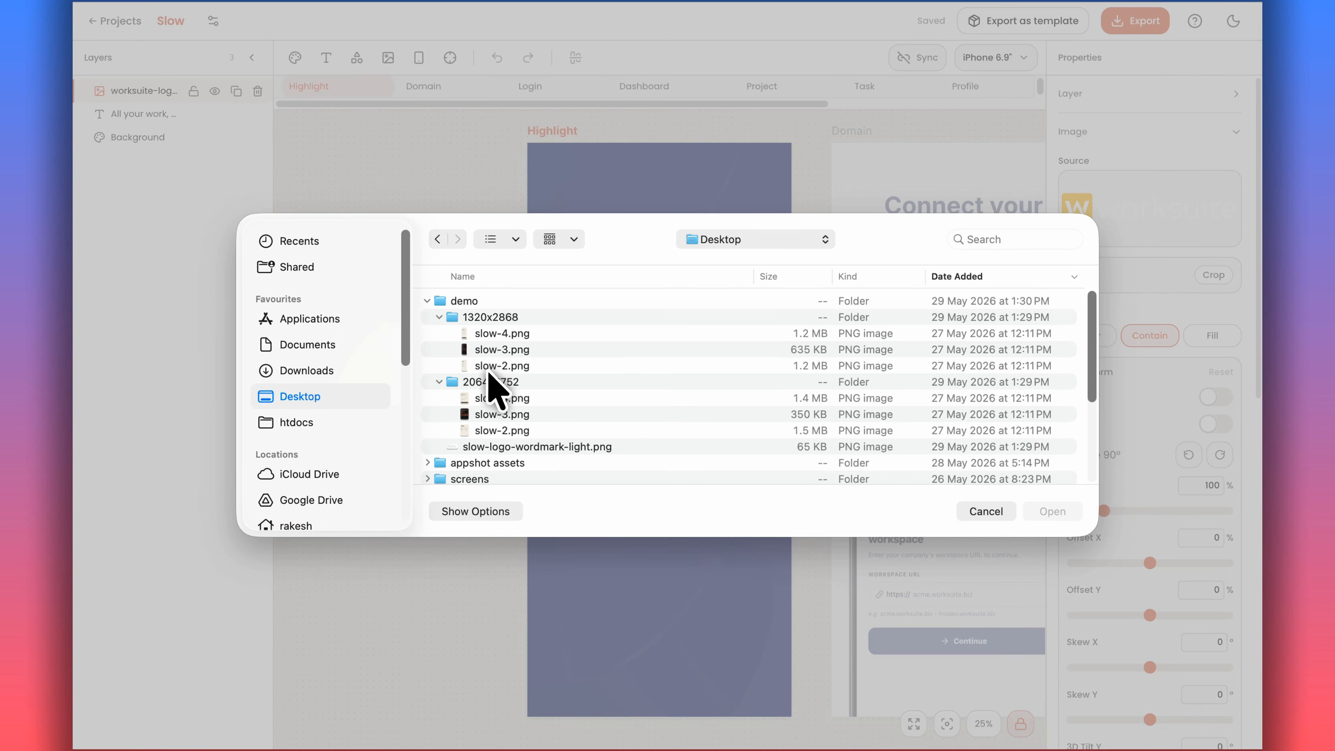
click(605, 447)
click(1051, 511)
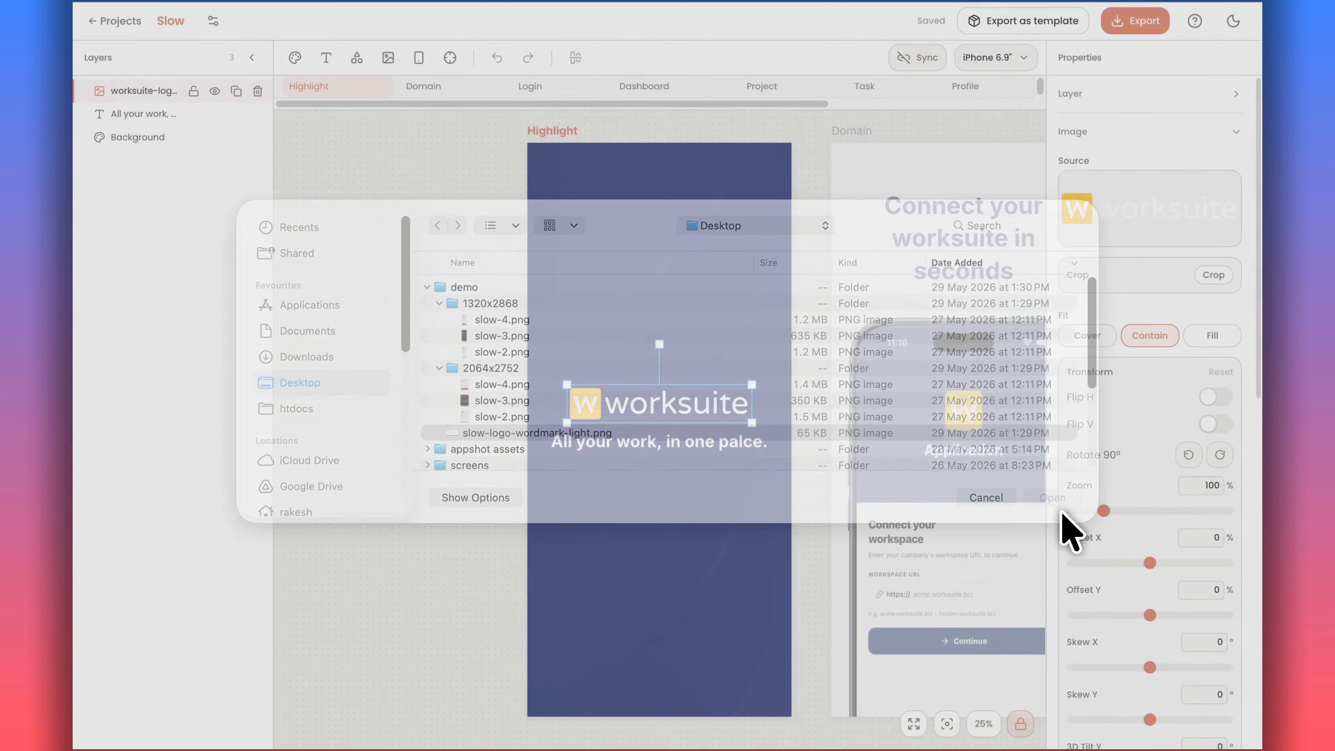
Change the Highlight screen tagline to "A daily companion".
click(704, 450)
click(693, 442)
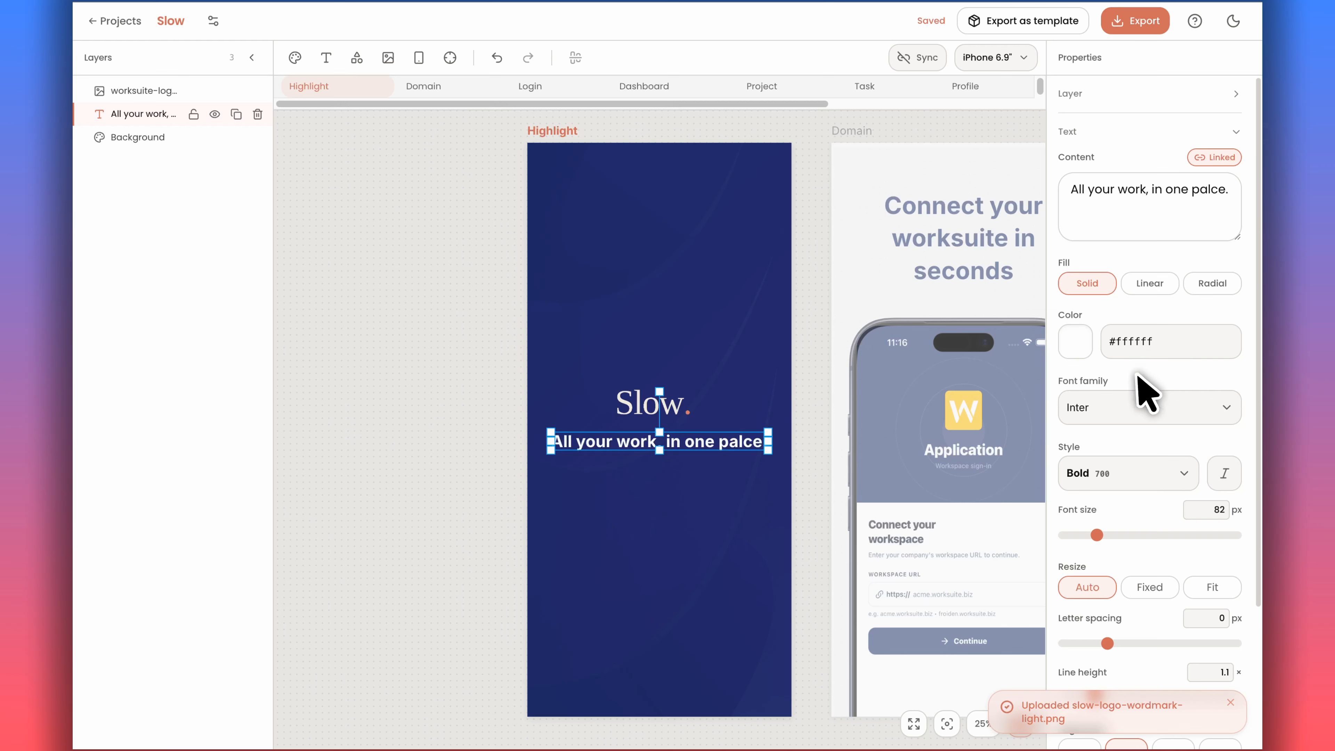
key(ctrl+a)
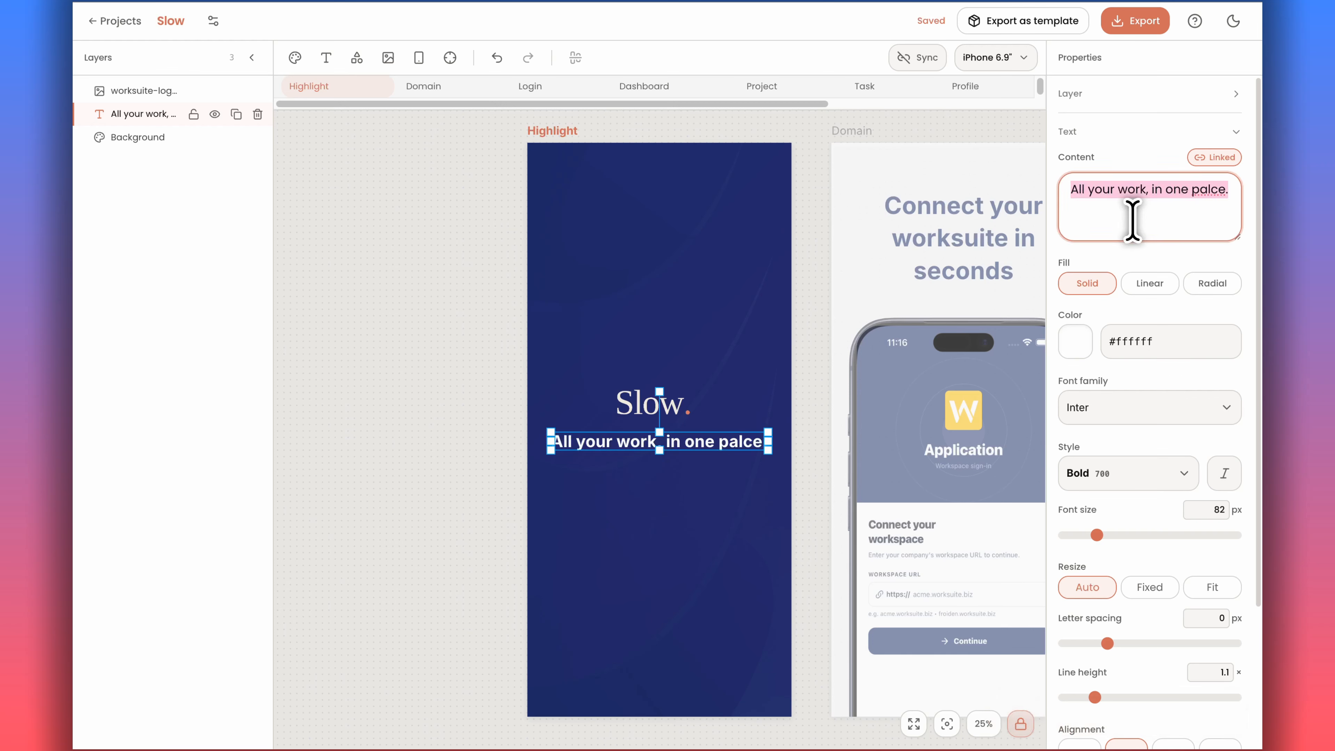
text(A dai)
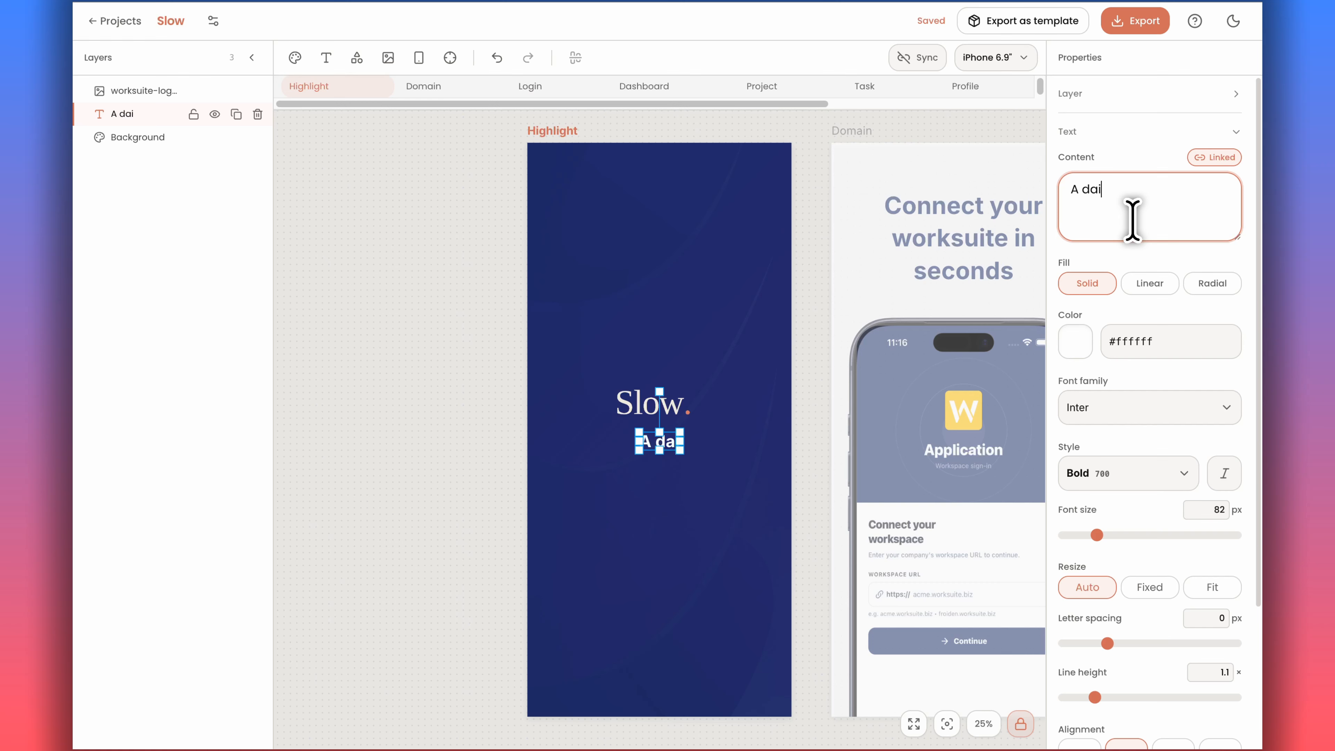
text(ly companion)
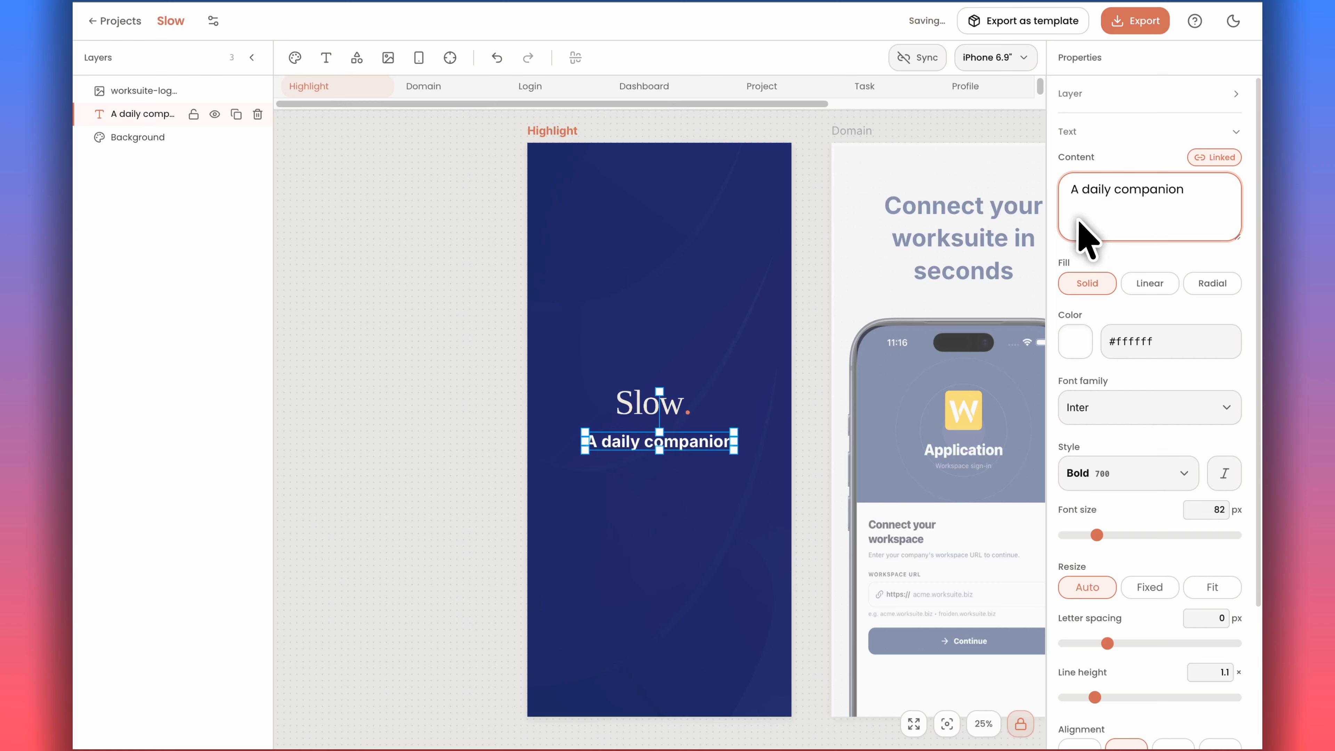
Replace the Domain screen headline with "A quieter way to keep your days".
click(678, 420)
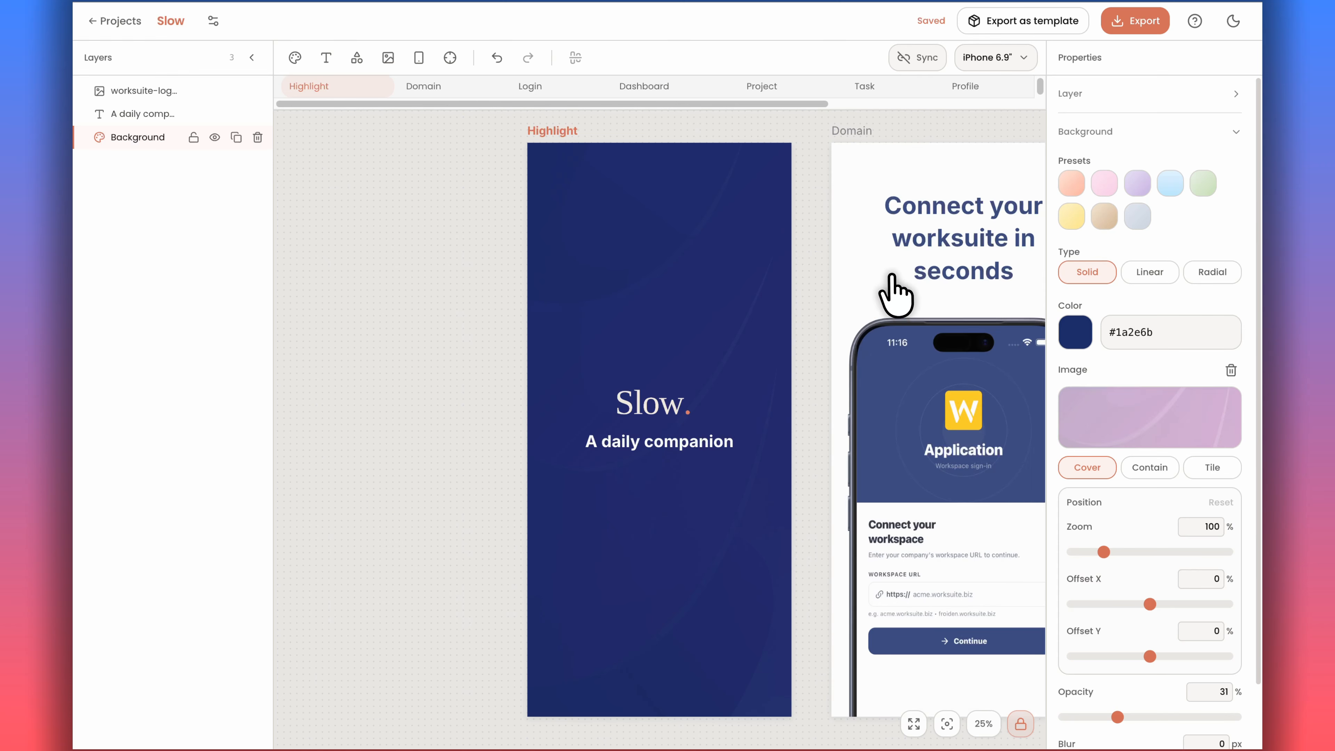
click(912, 274)
click(656, 282)
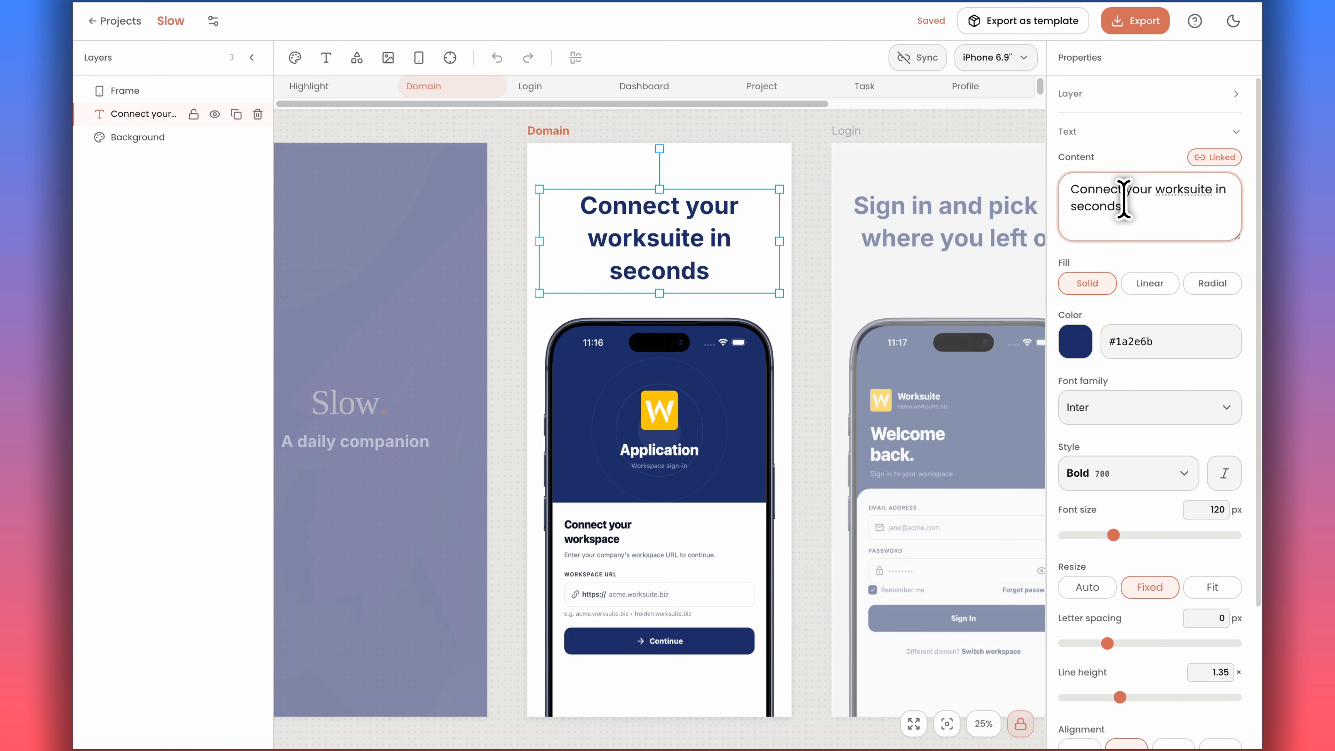
key(ctrl+a)
text(A)
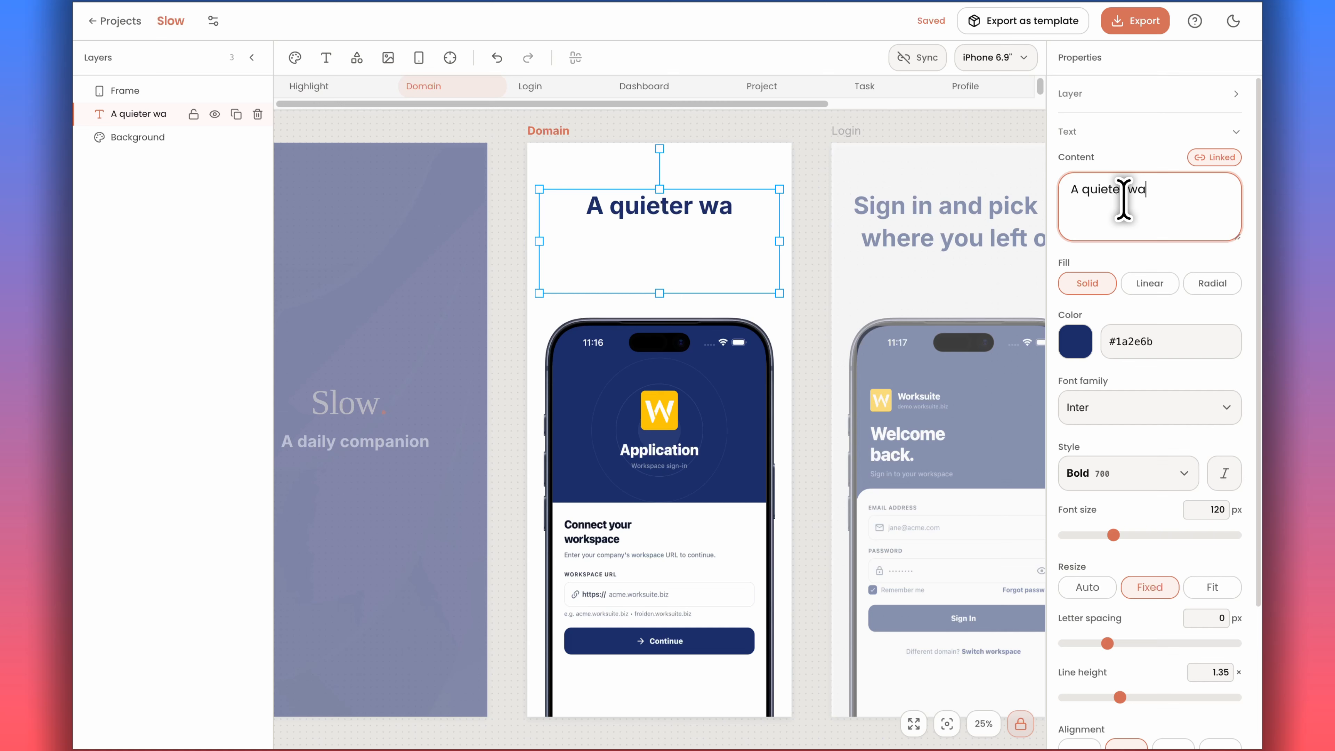
text(quieter way to )
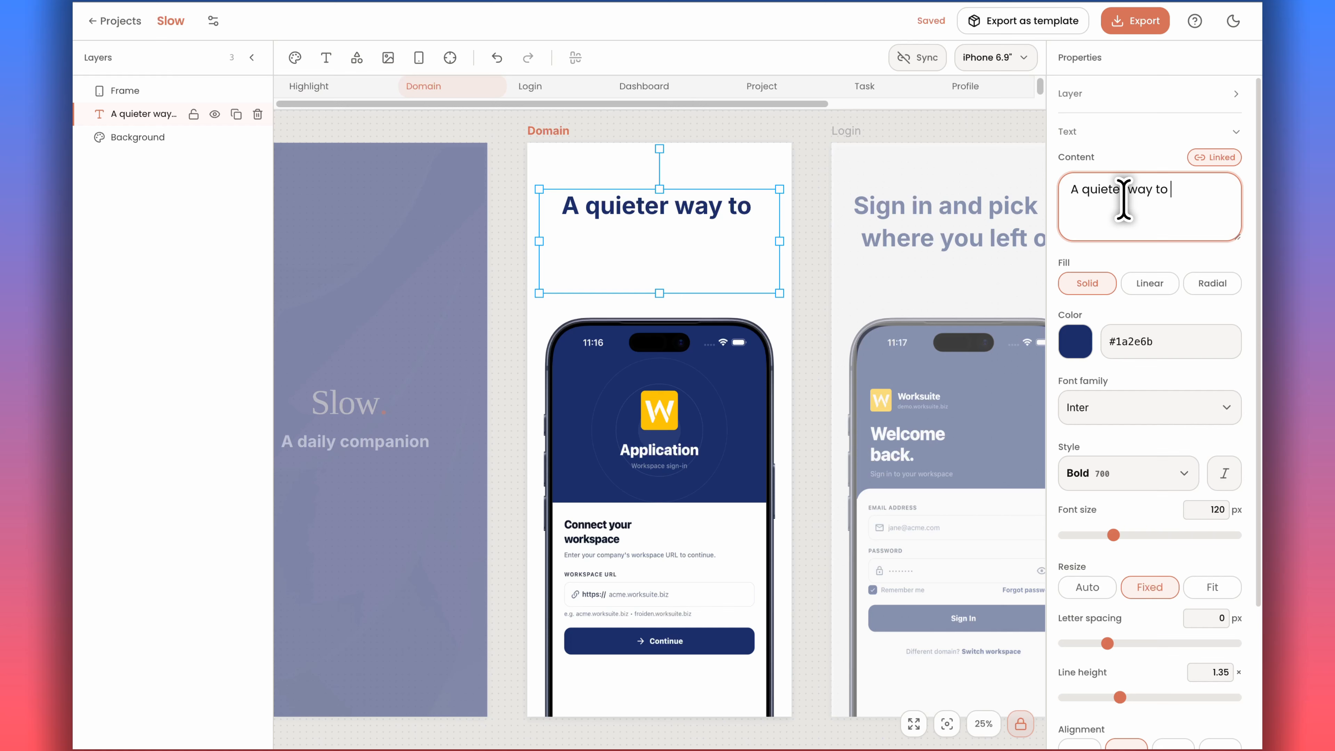
text(keep)
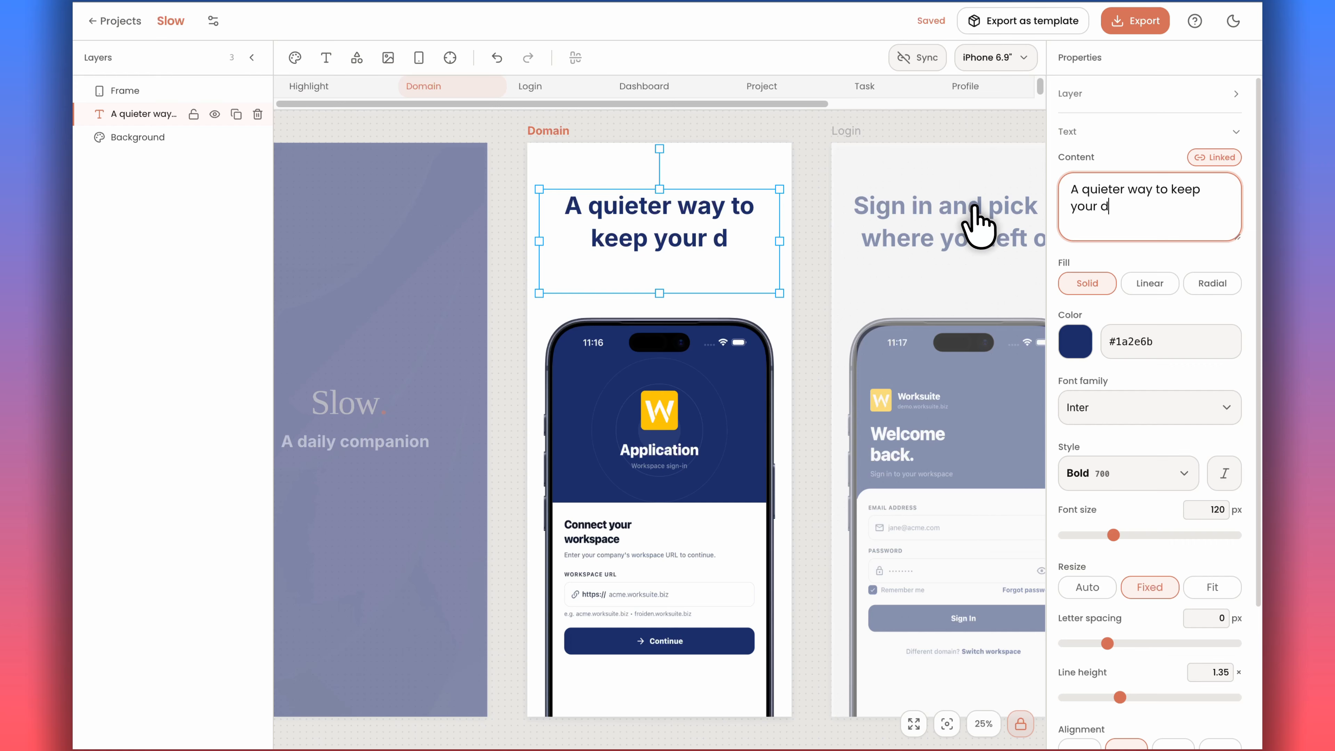
text(your days)
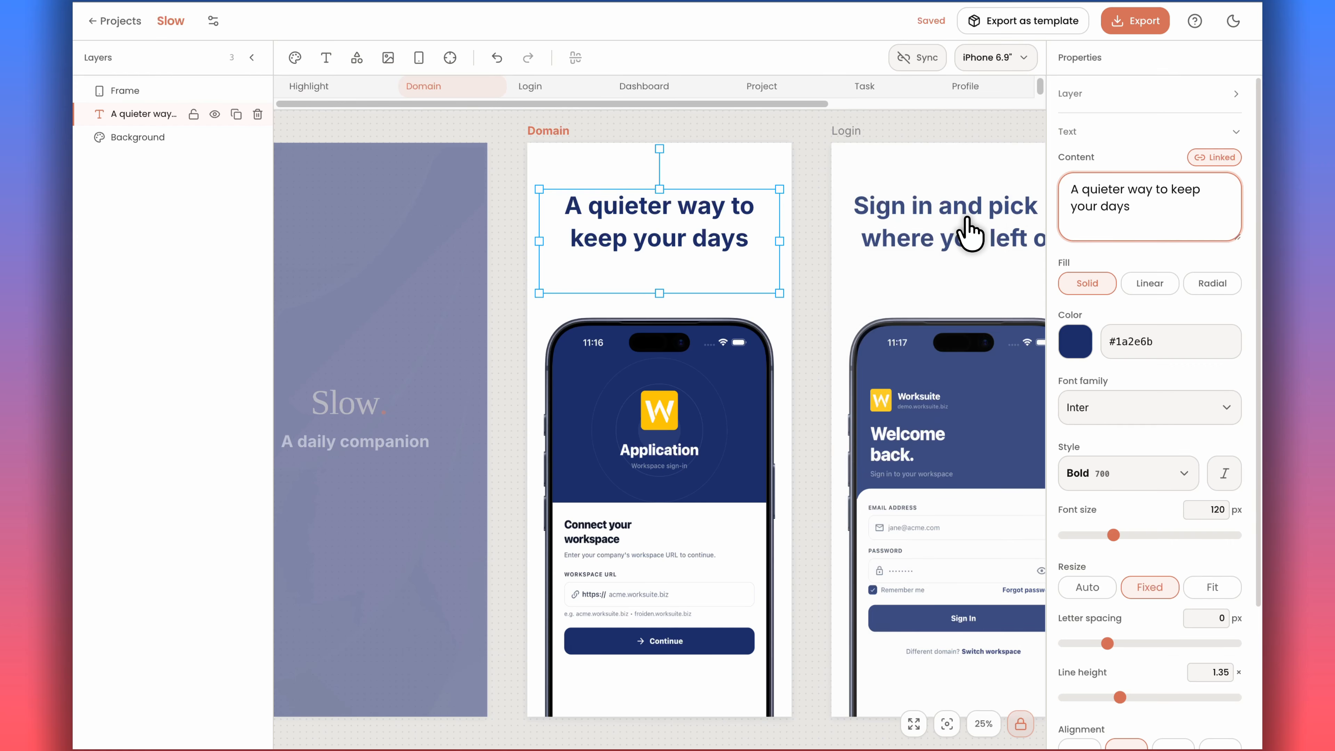
Upload slow-2.png from the 1320x2868 folder as the Domain screen's phone screenshot.
click(967, 221)
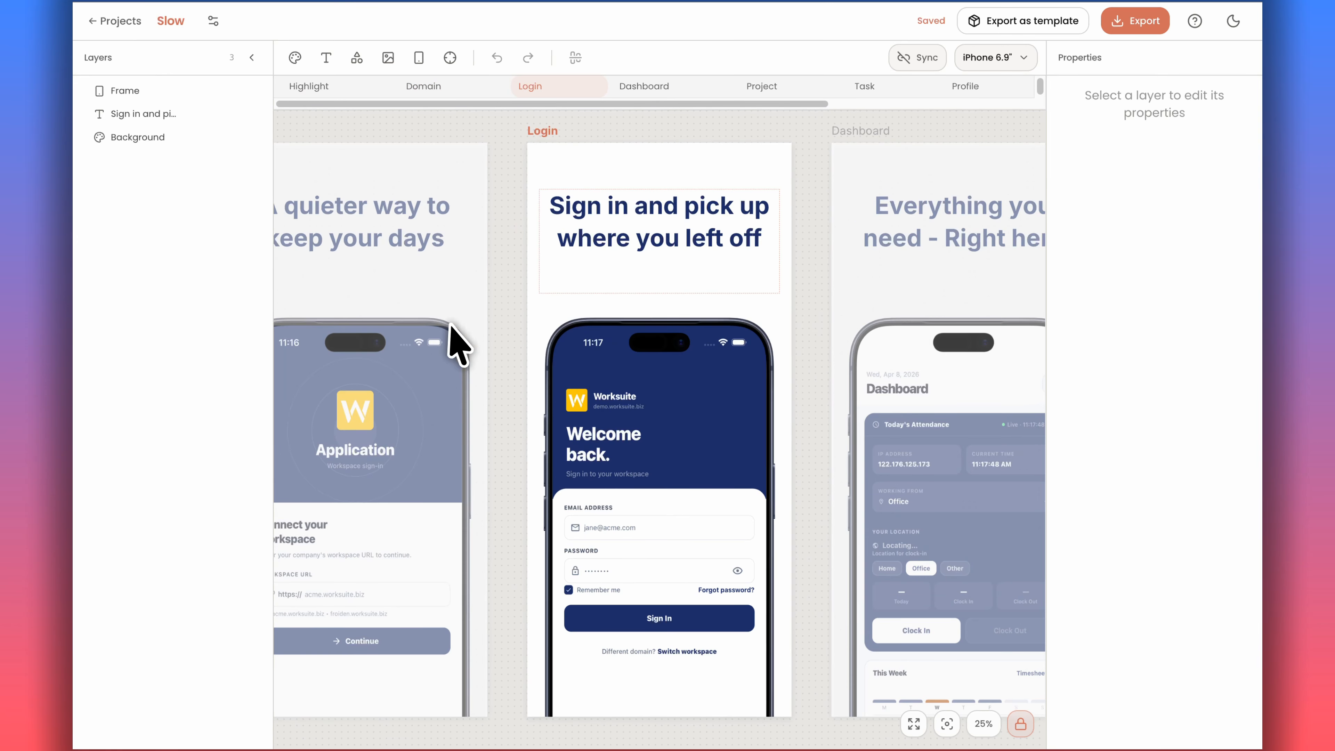
click(409, 358)
click(649, 410)
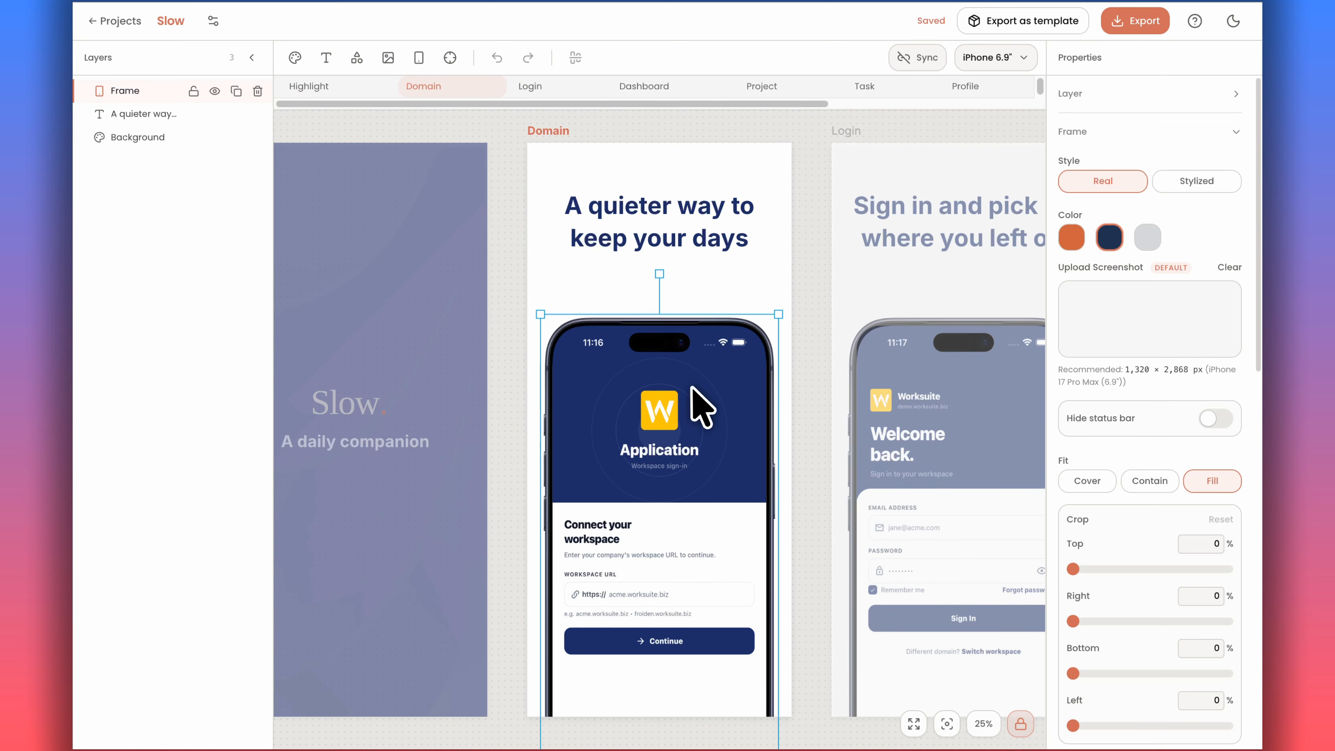
click(1141, 321)
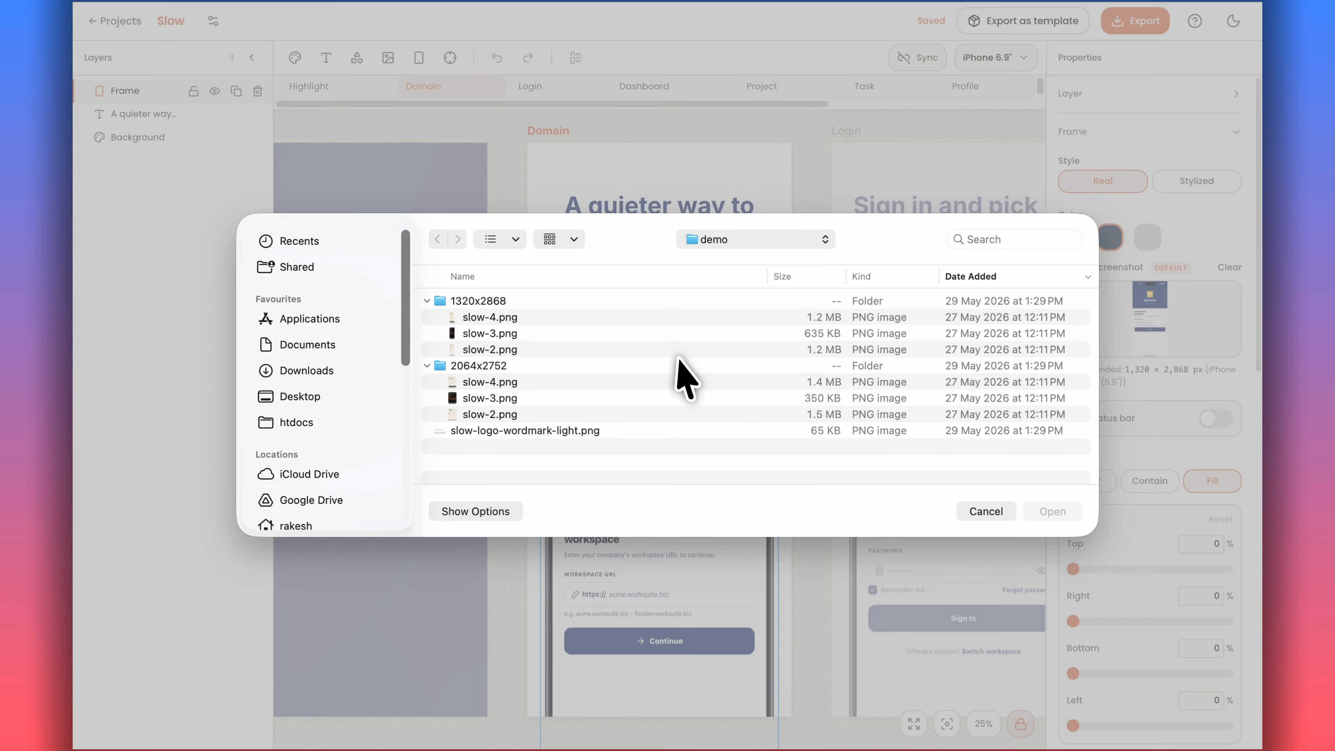
click(484, 350)
click(1054, 511)
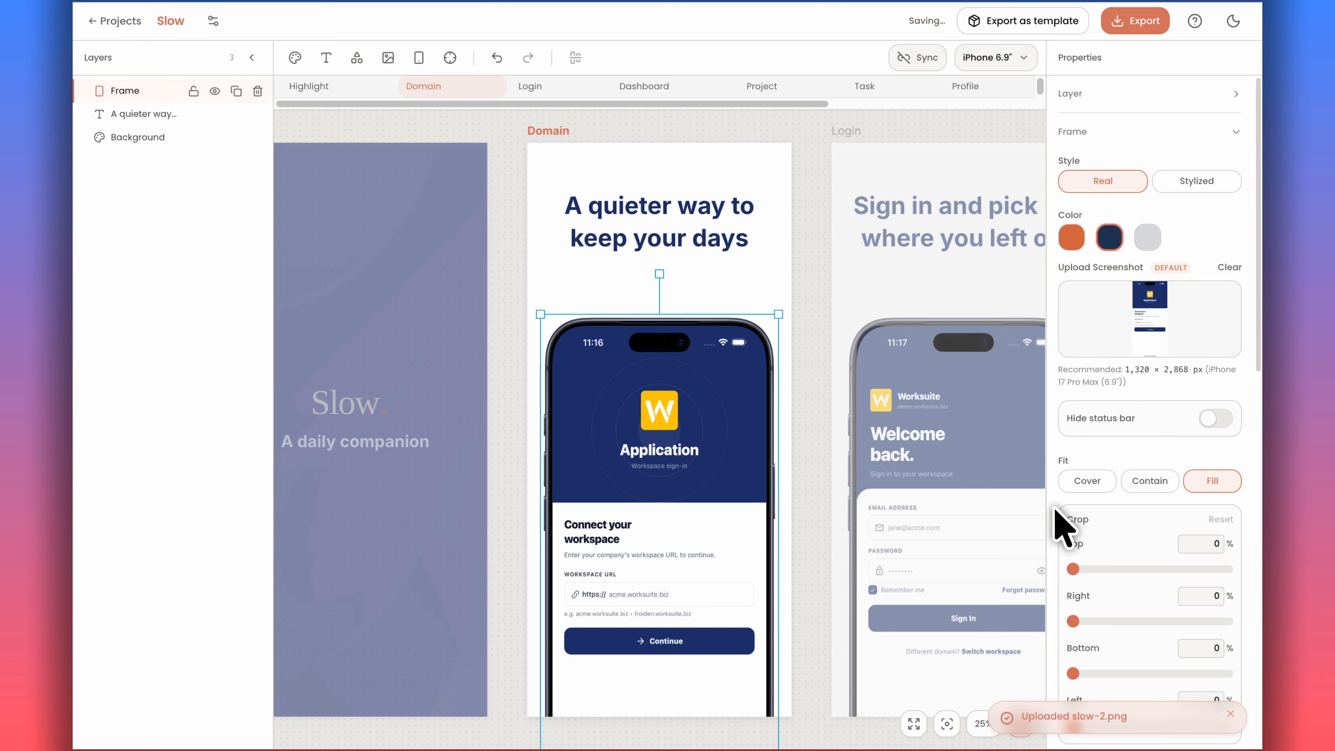
Upload slow-3.png from the 1320x2868 folder as the Login screen's phone screenshot.
click(942, 543)
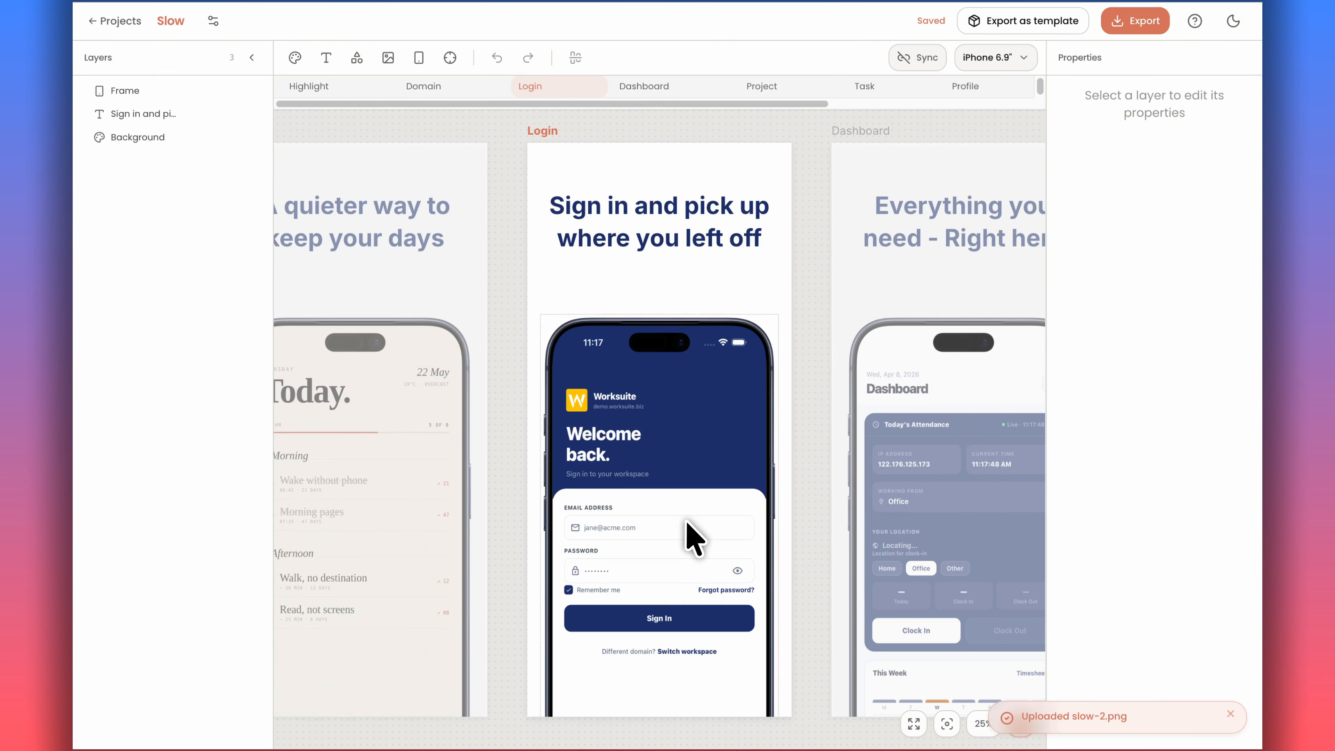
click(686, 520)
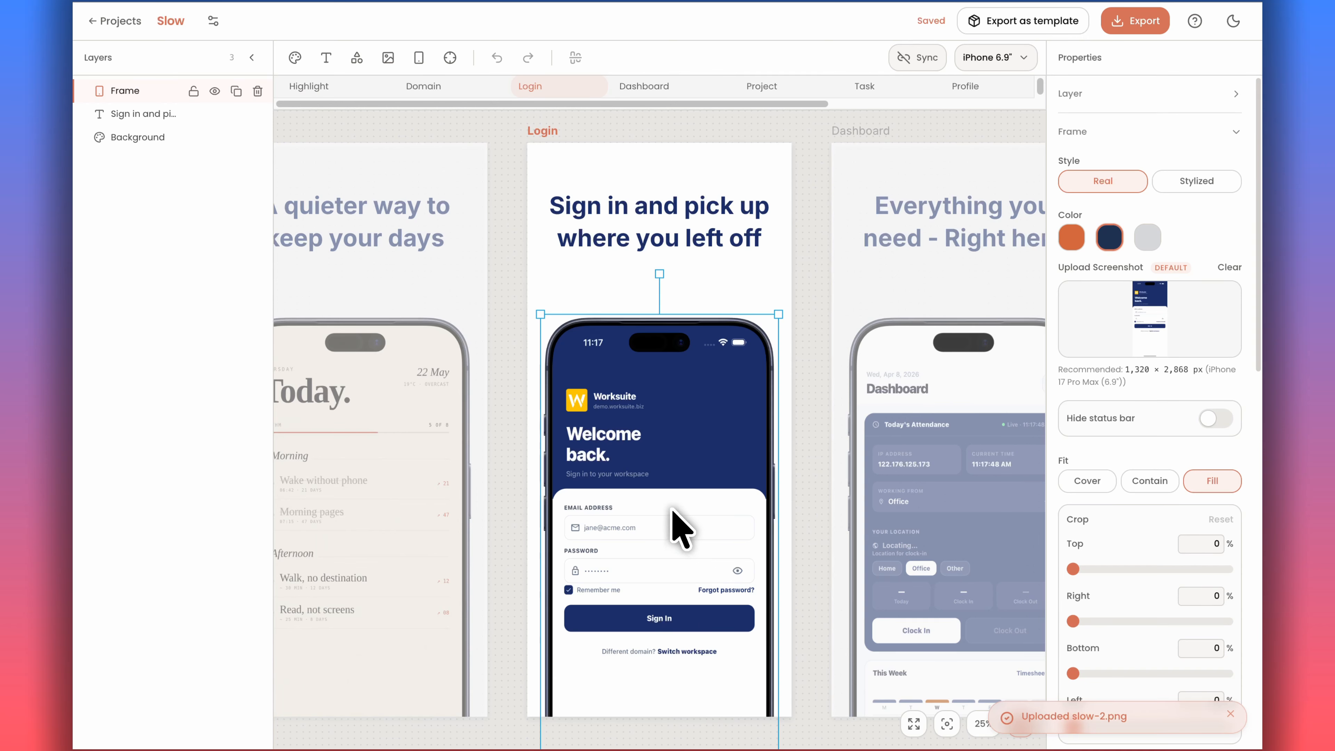
click(1147, 327)
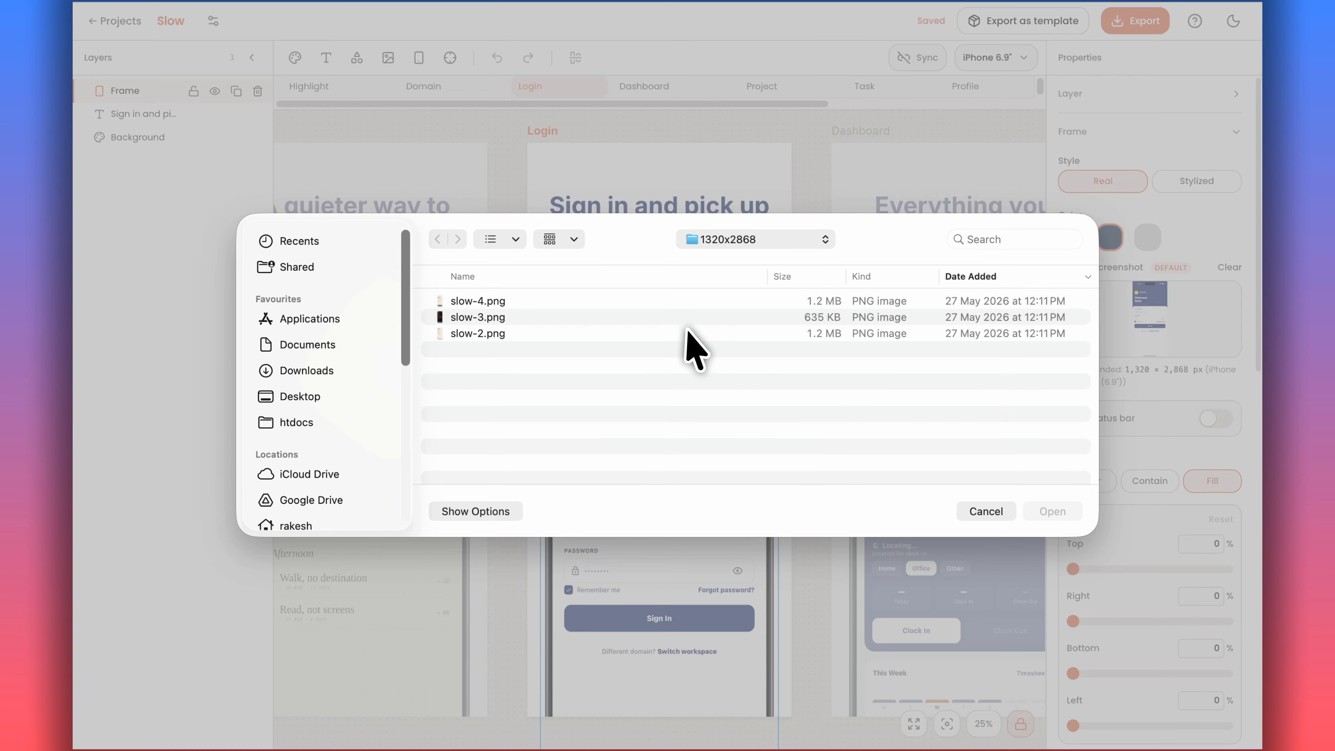
click(660, 317)
click(1038, 505)
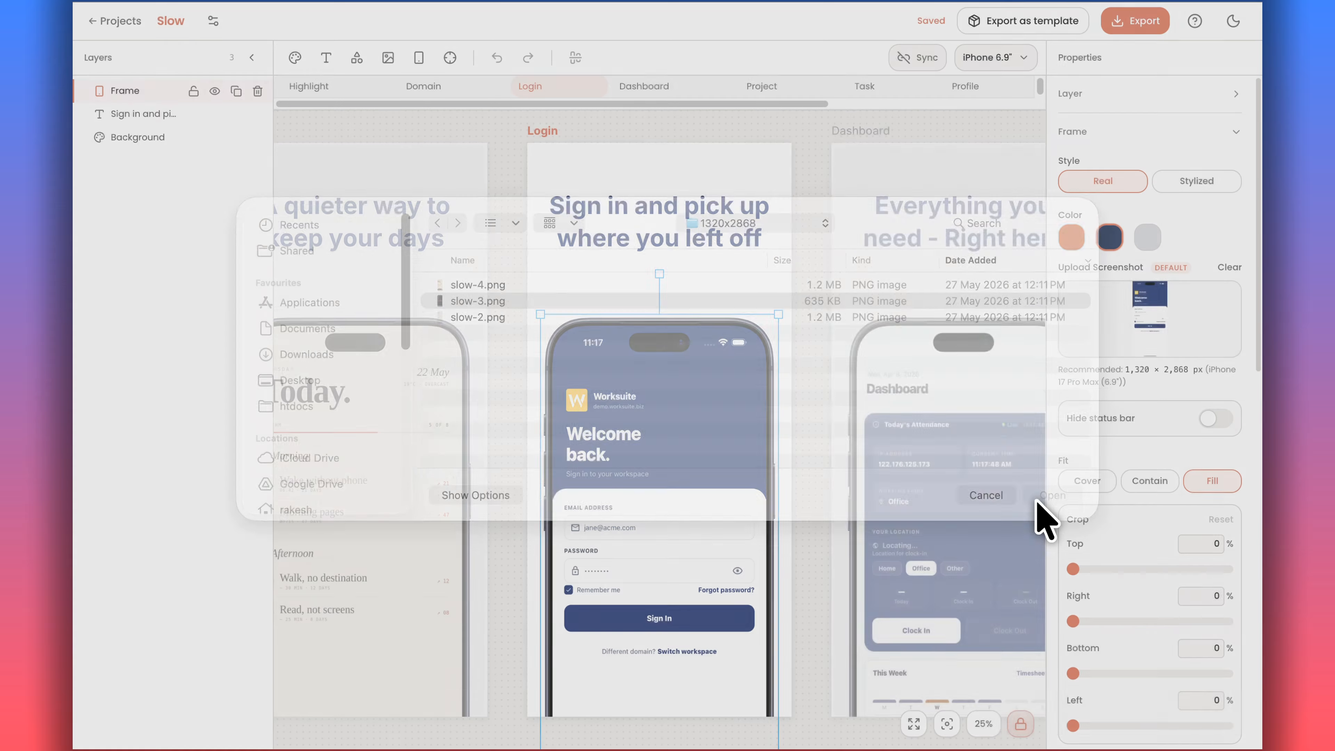
Replace the Login screen headline with "Begin each day softly.".
click(635, 210)
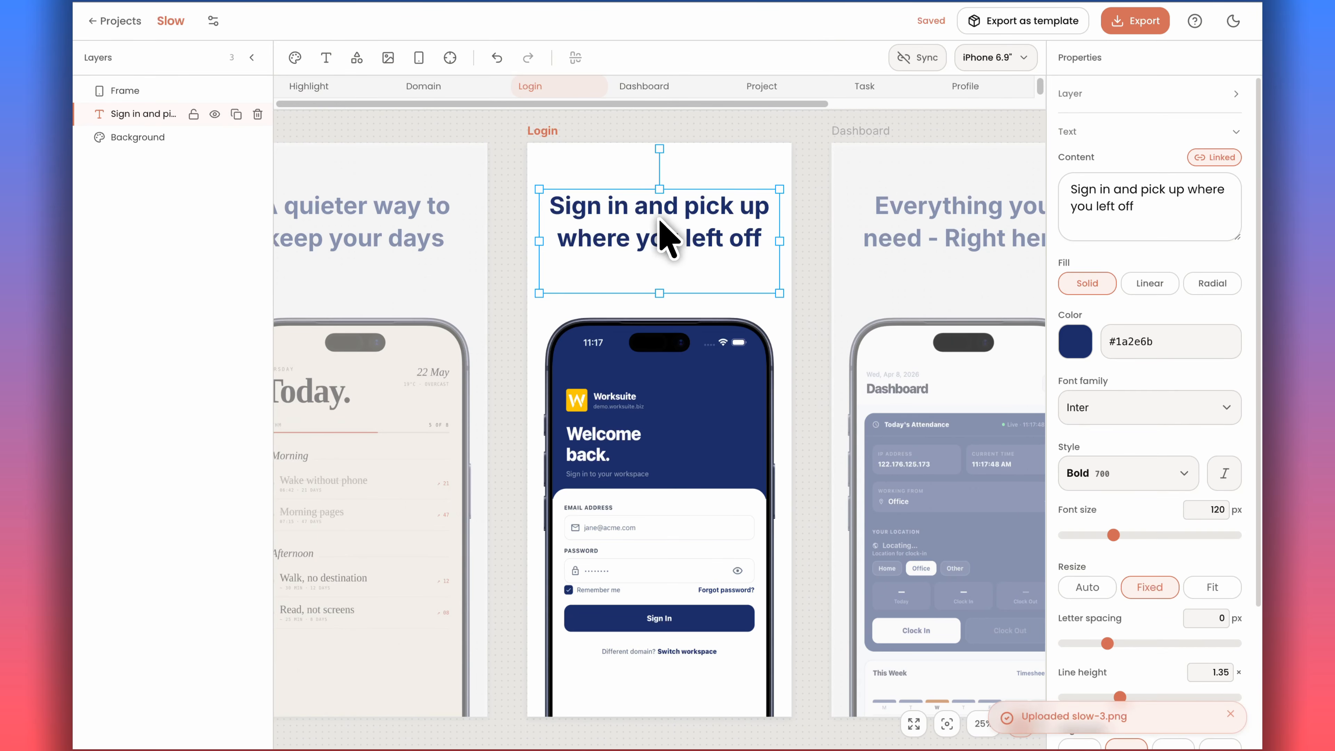
click(1158, 195)
key(ctrl+a)
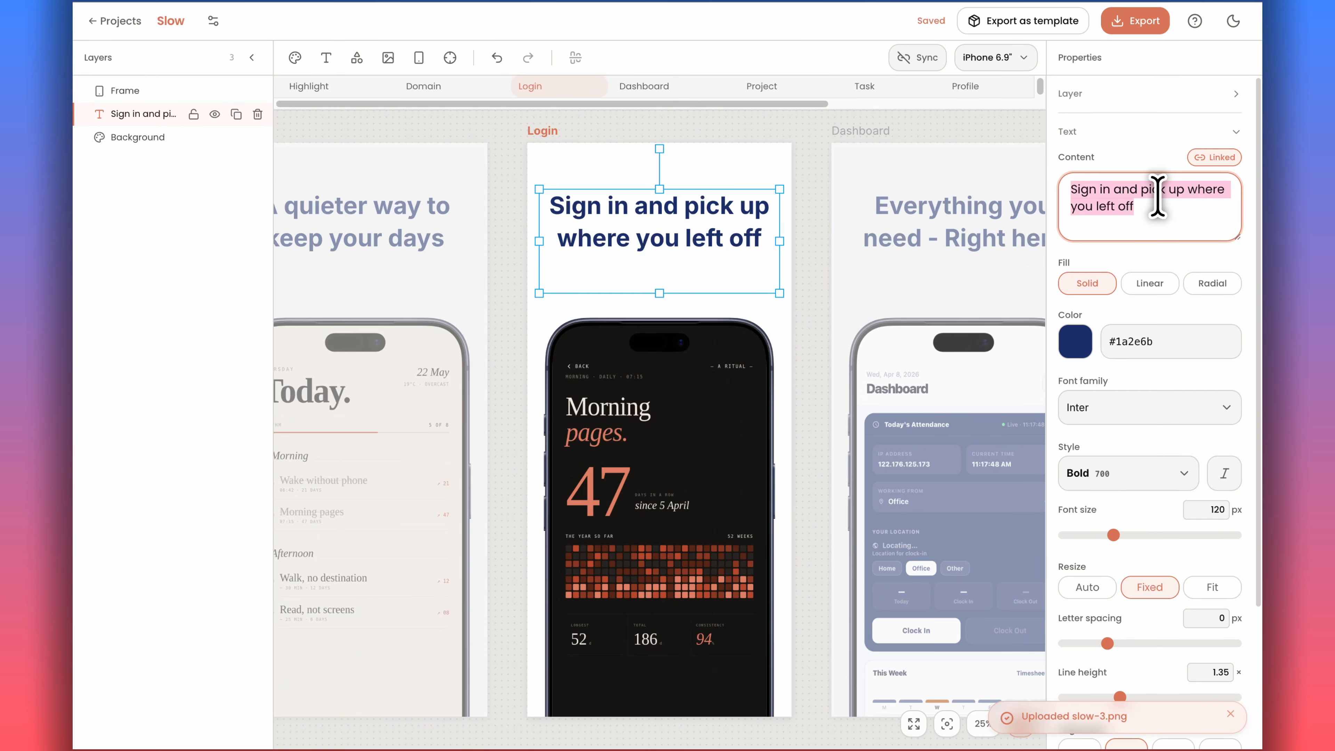
text(Begin)
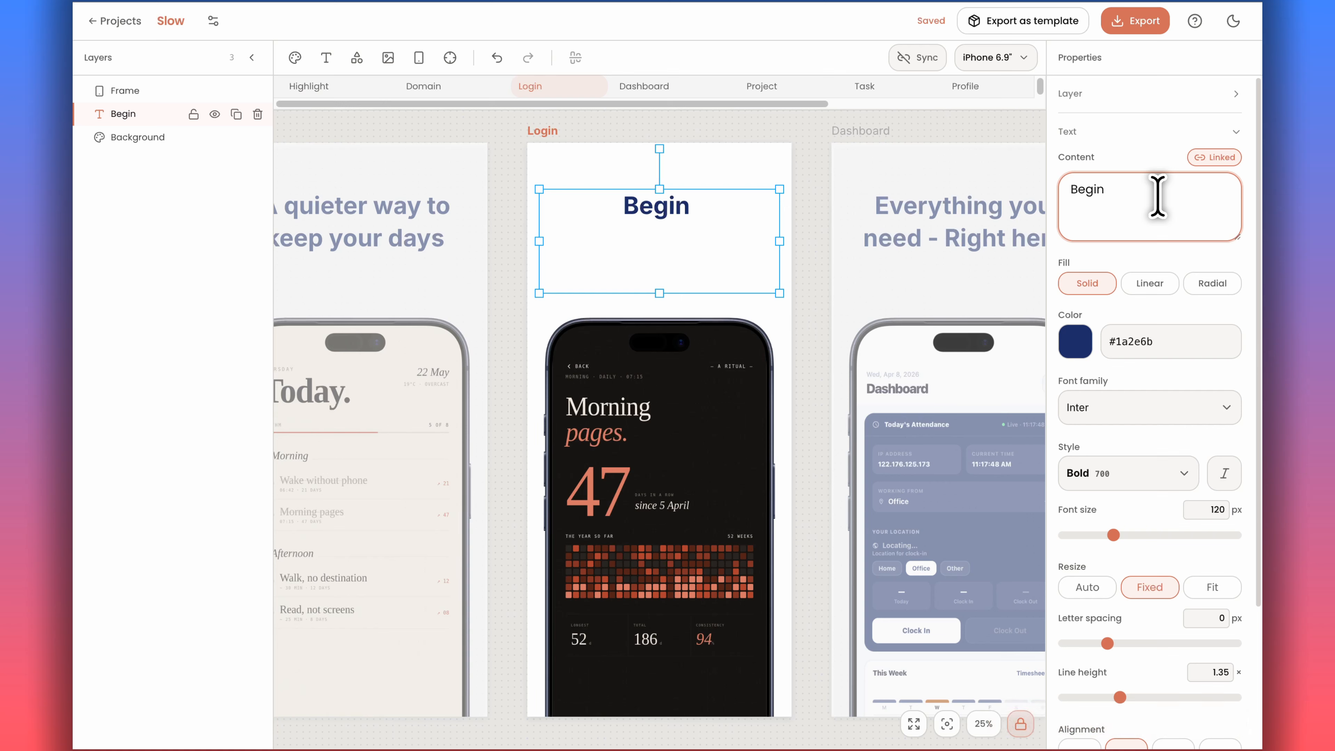
text( each day)
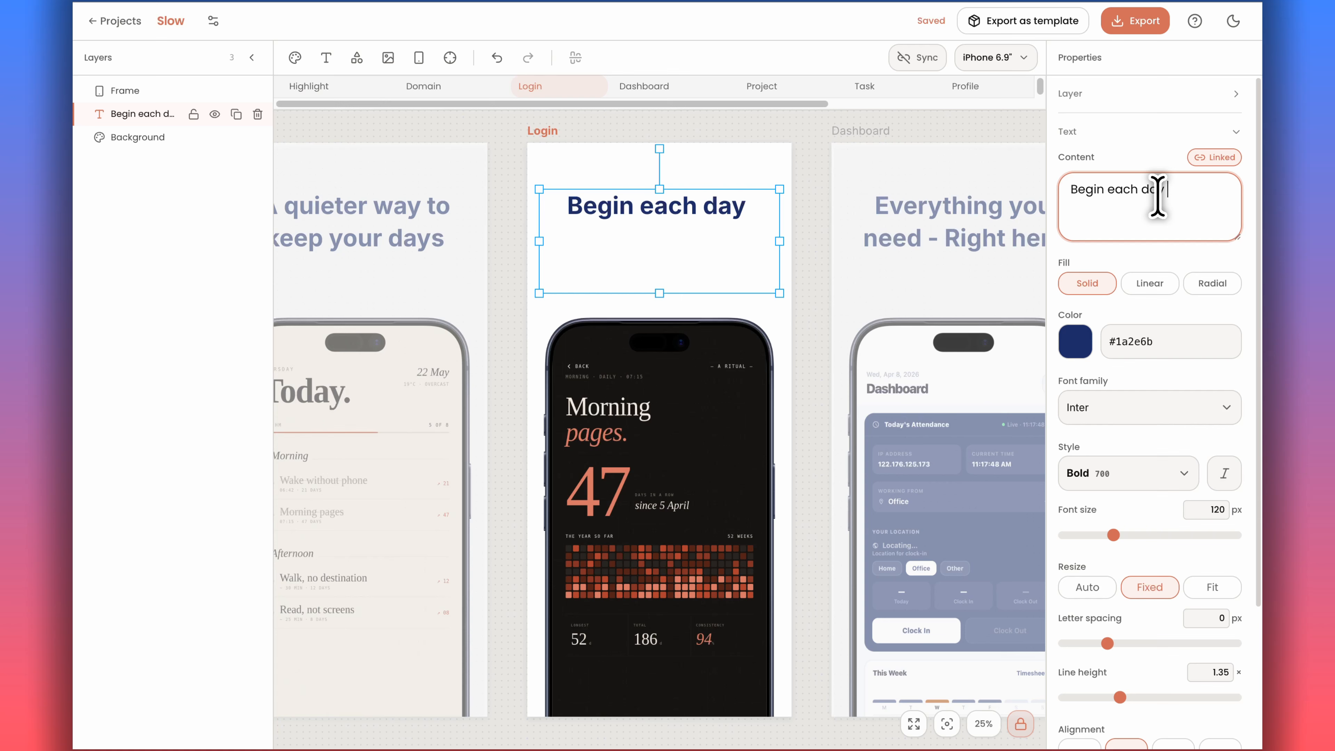
text( softly.)
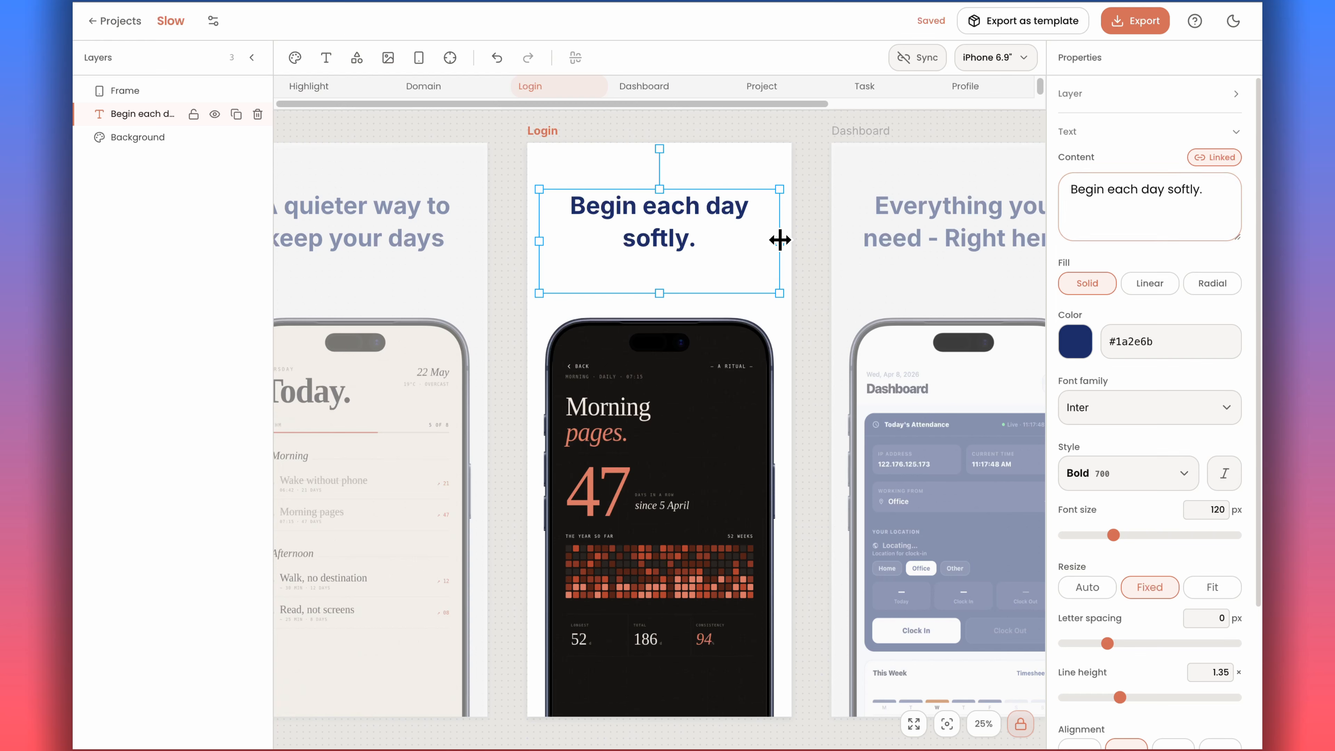
Narrow the Login headline's text box from both sides so the text wraps onto two lines.
drag(779, 240, 756, 240)
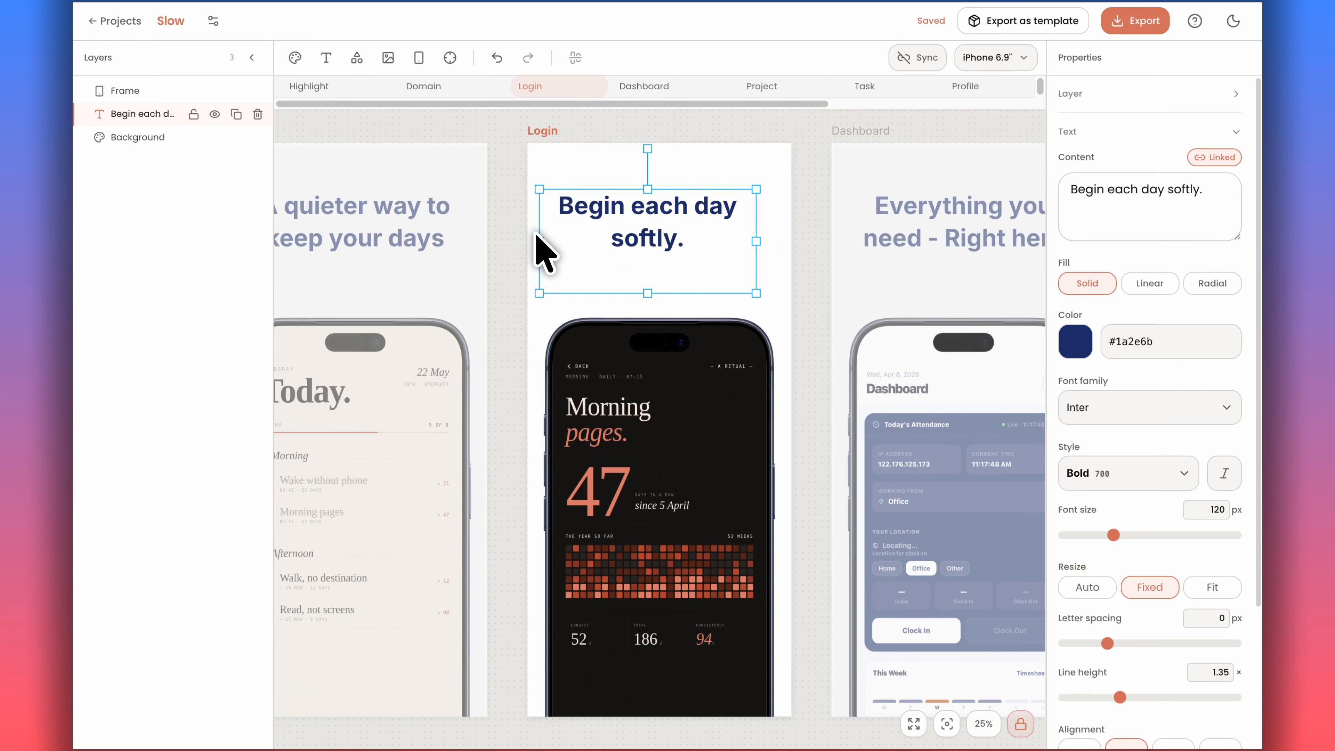
drag(540, 238, 585, 239)
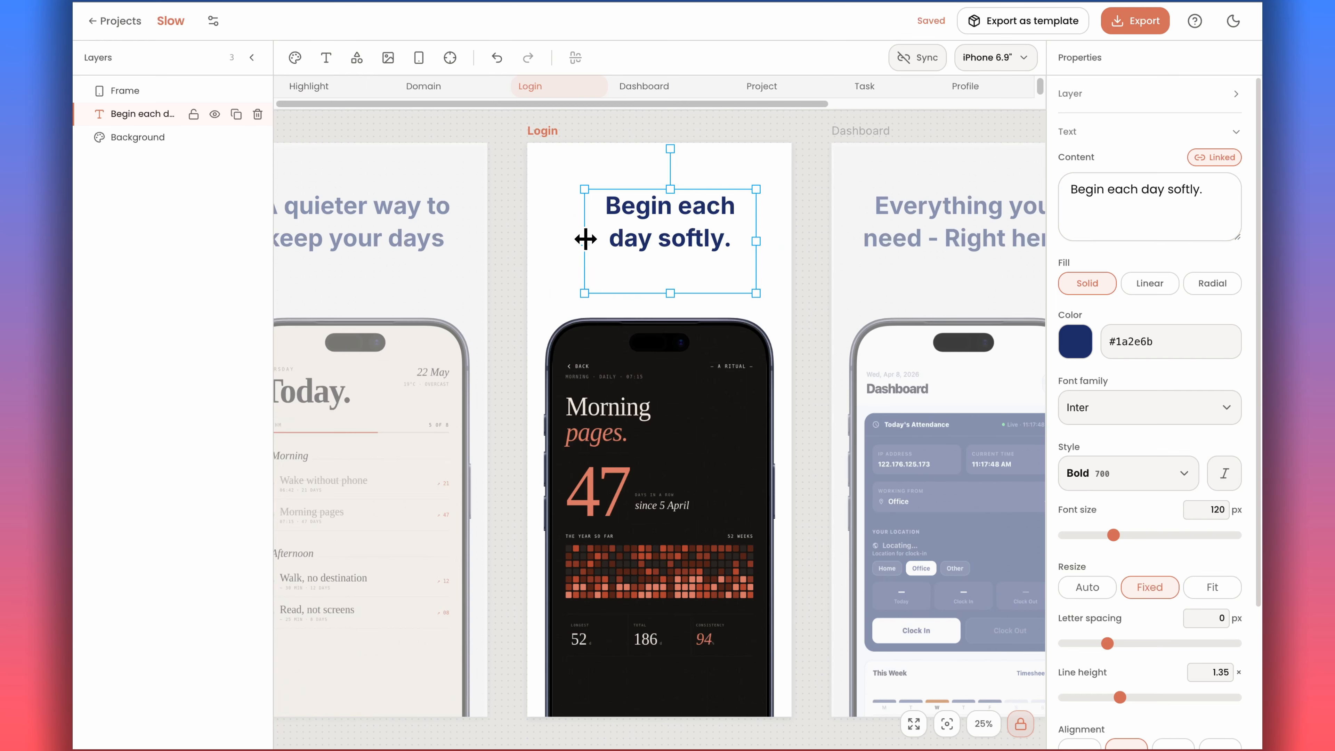
click(719, 240)
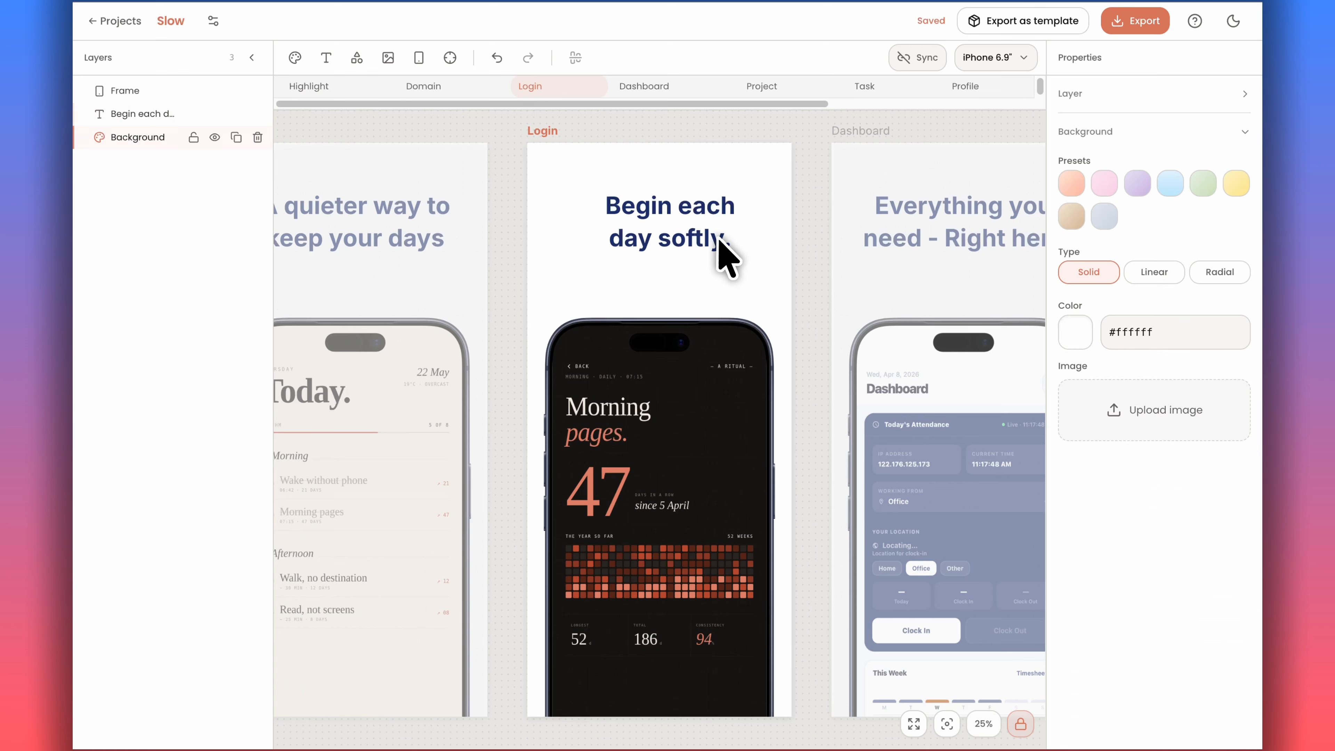
click(688, 241)
drag(756, 240, 744, 240)
click(909, 243)
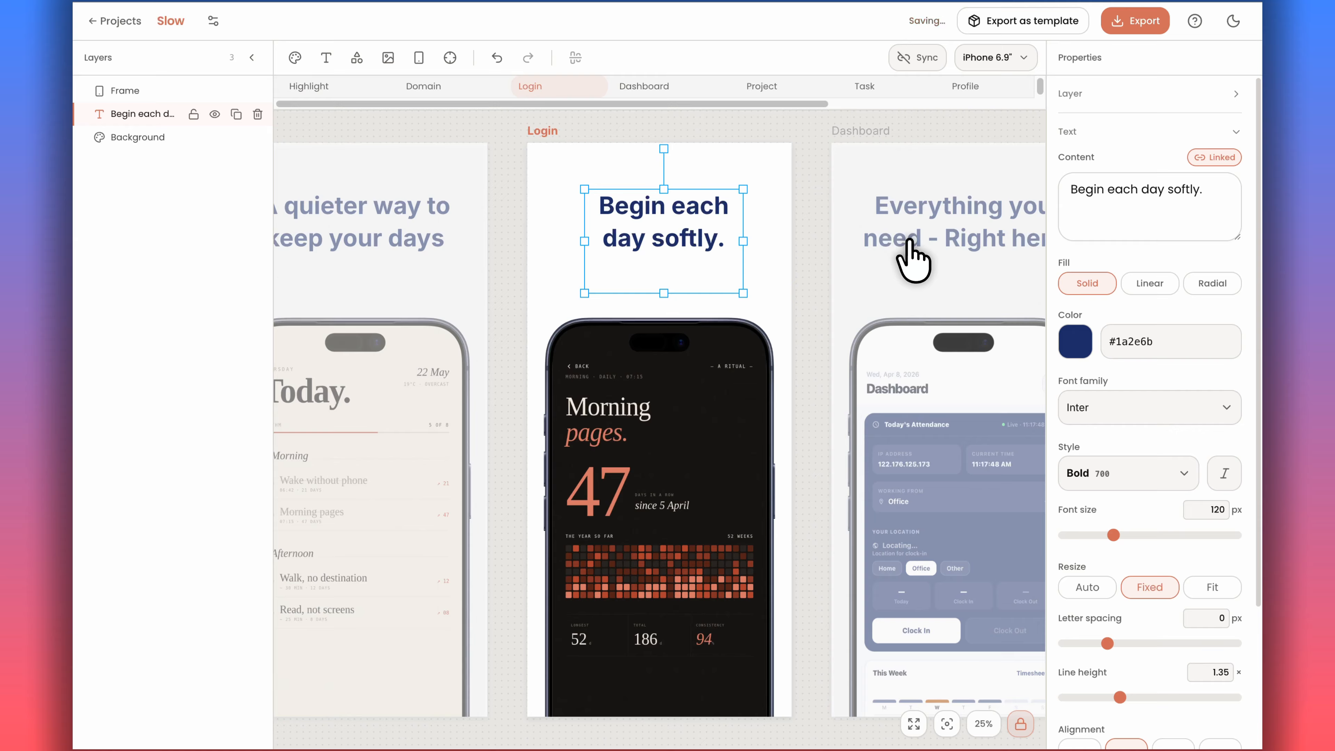
Upload slow-4.png from the 1320x2868 folder as the Dashboard screen's phone screenshot.
click(635, 541)
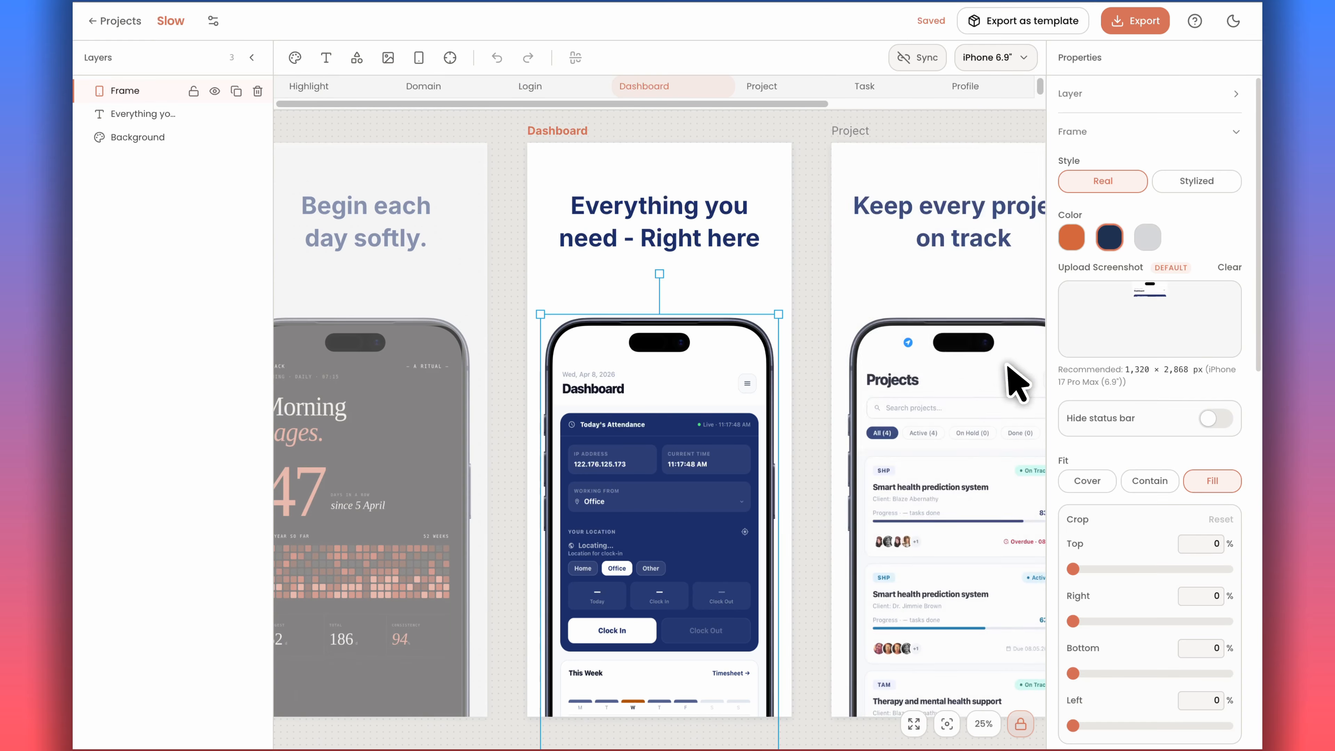
click(1135, 323)
click(609, 301)
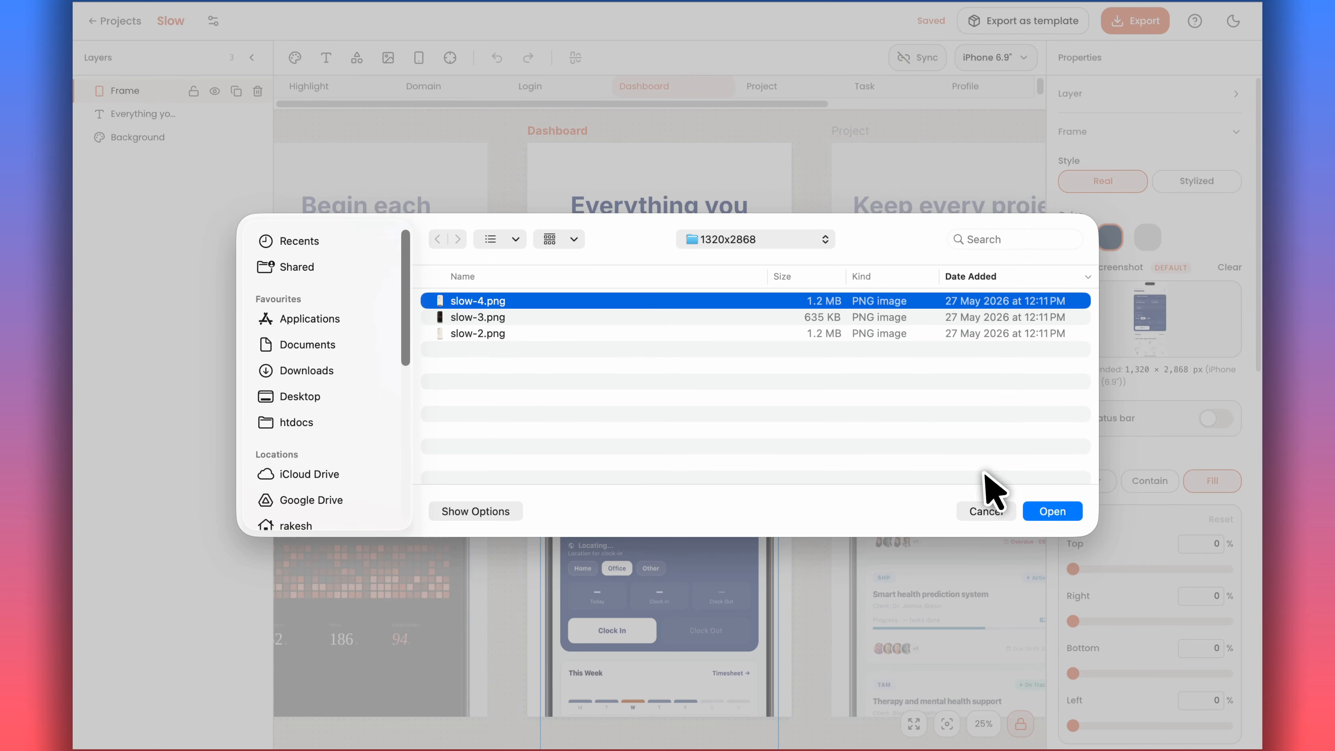
click(1052, 512)
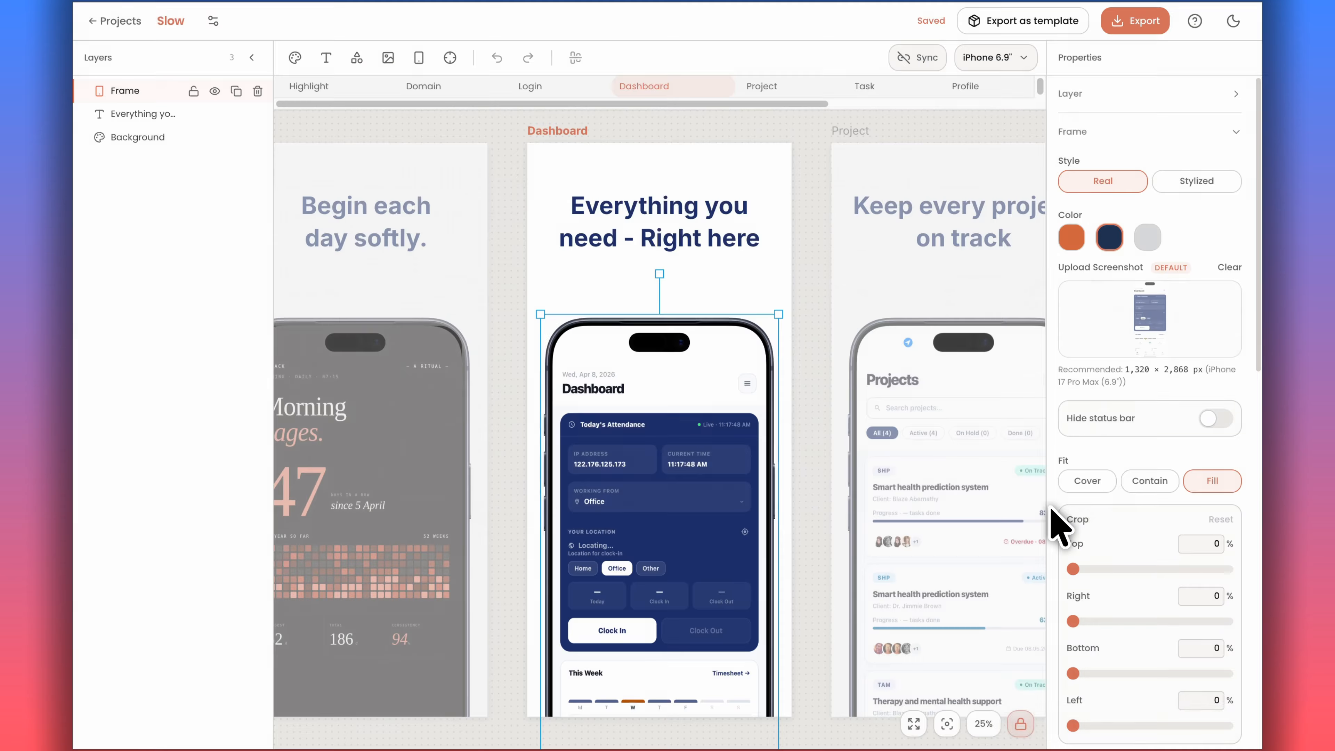
Replace the Dashboard screen headline with "Write before the world".
click(659, 238)
click(1097, 200)
key(ctrl+a)
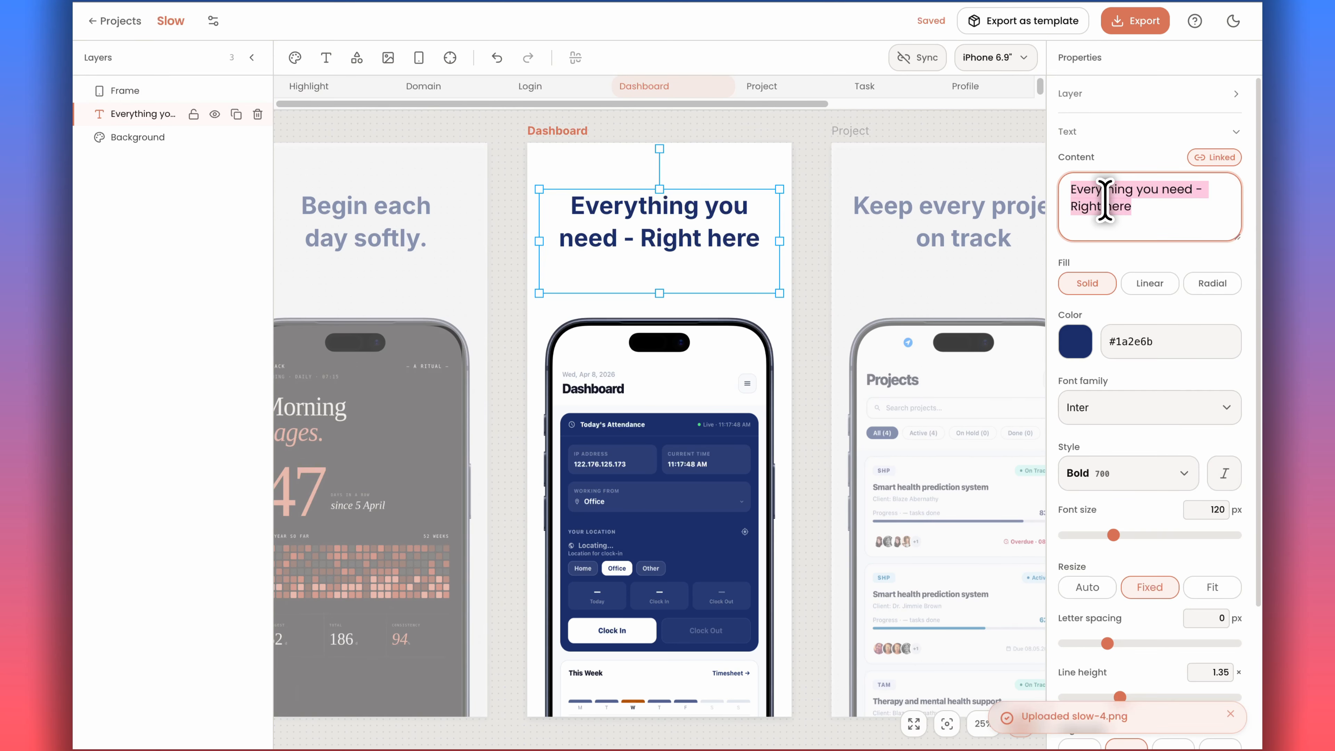
text(Write before)
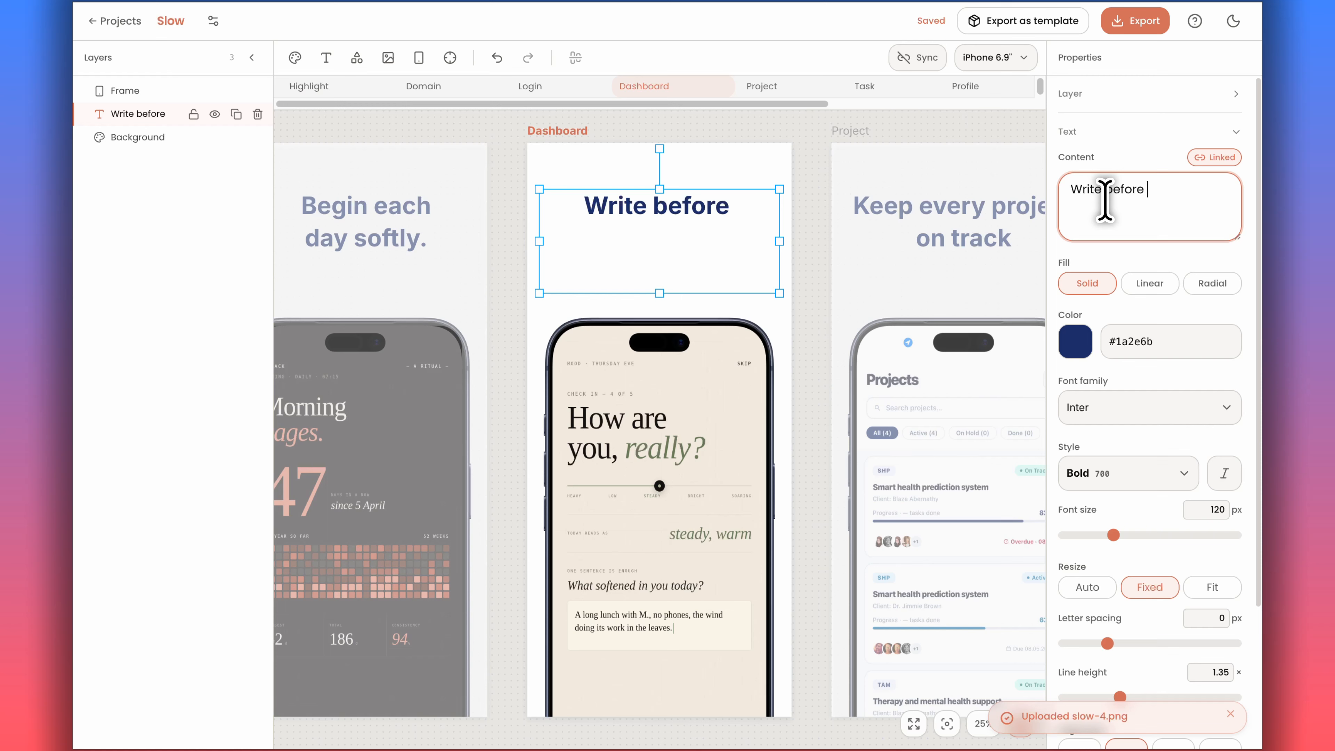
text(the world)
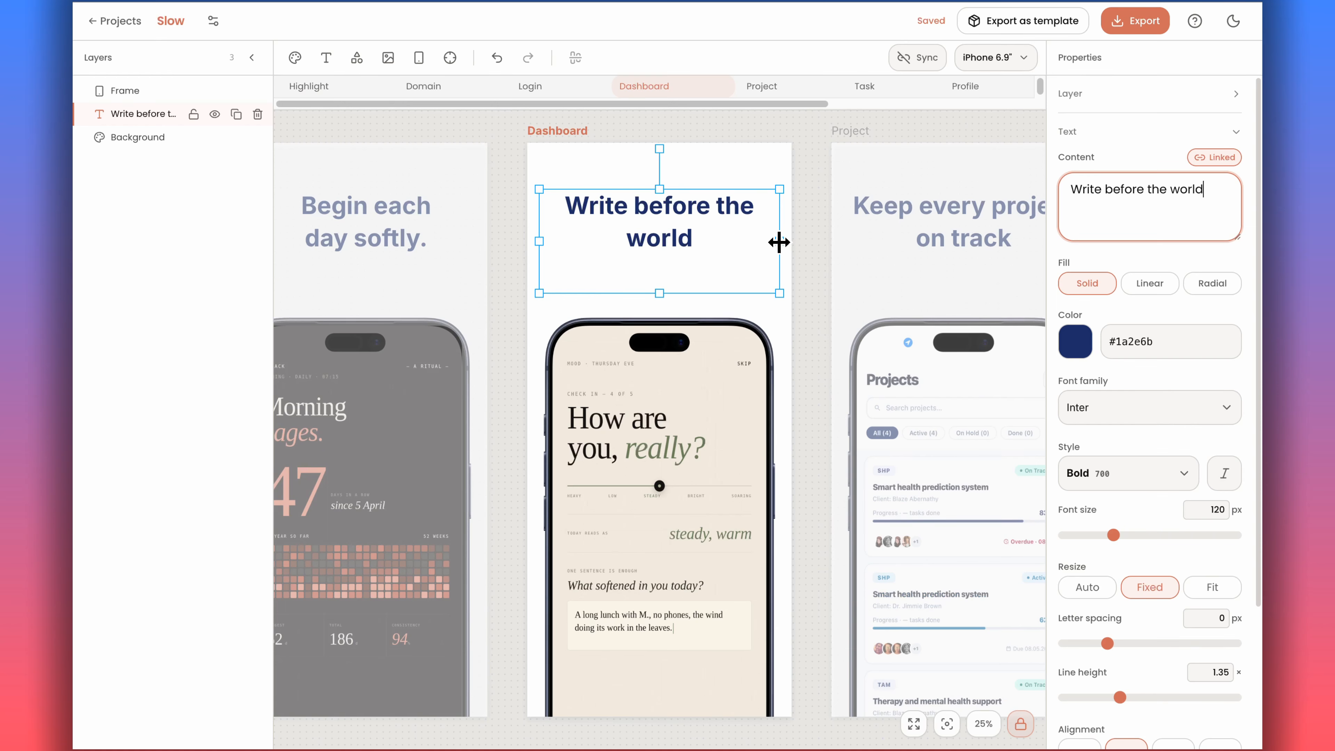
Narrow the Dashboard headline's text box from both sides so it wraps as two balanced lines.
drag(779, 242, 758, 240)
drag(537, 241, 562, 240)
drag(761, 240, 738, 240)
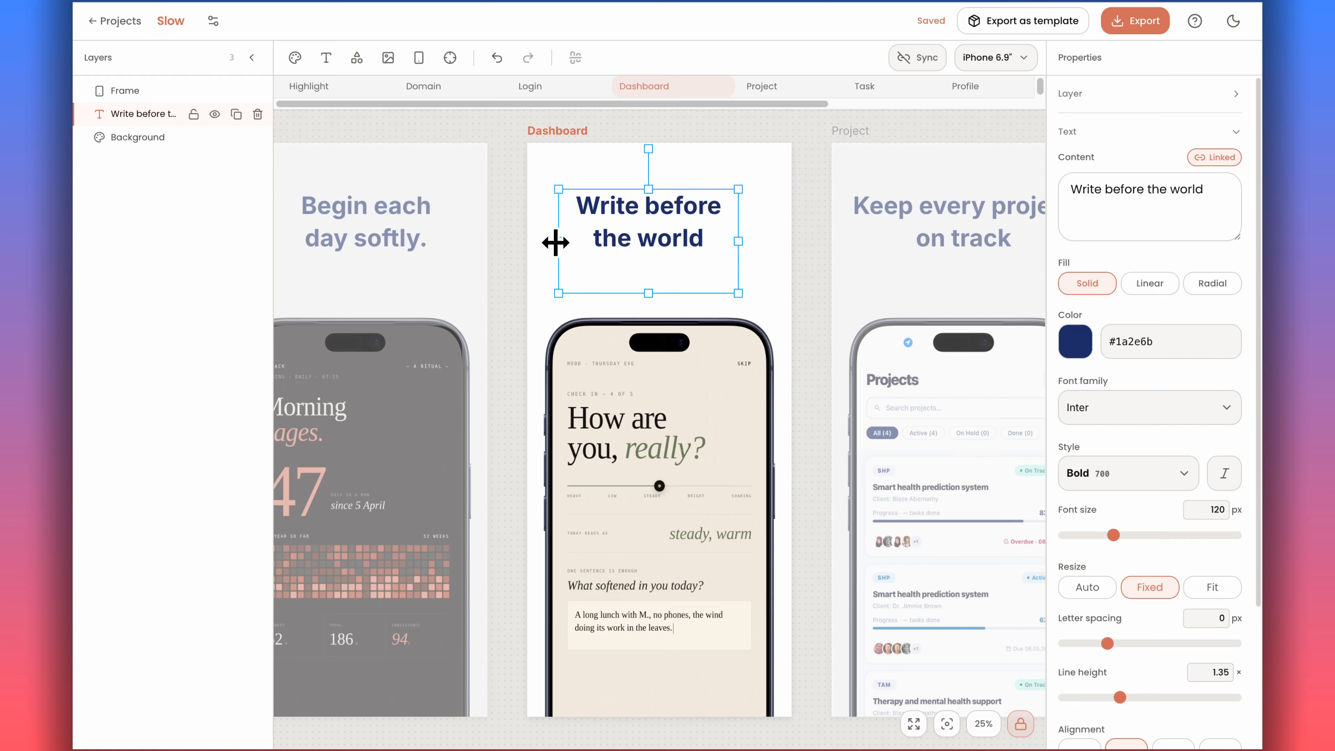
drag(556, 242, 560, 242)
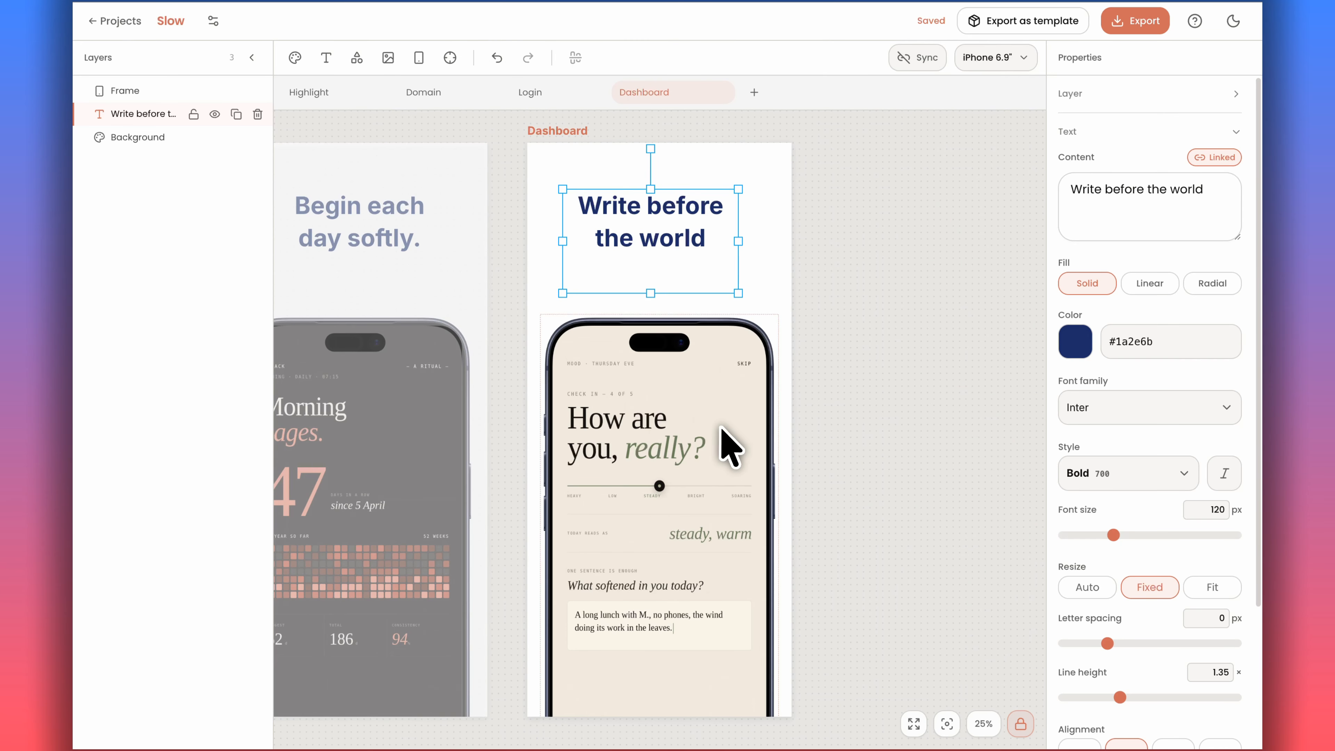
Switch the device preview to iPad 13".
scroll(728, 444, left, 10)
scroll(728, 444, right, 6)
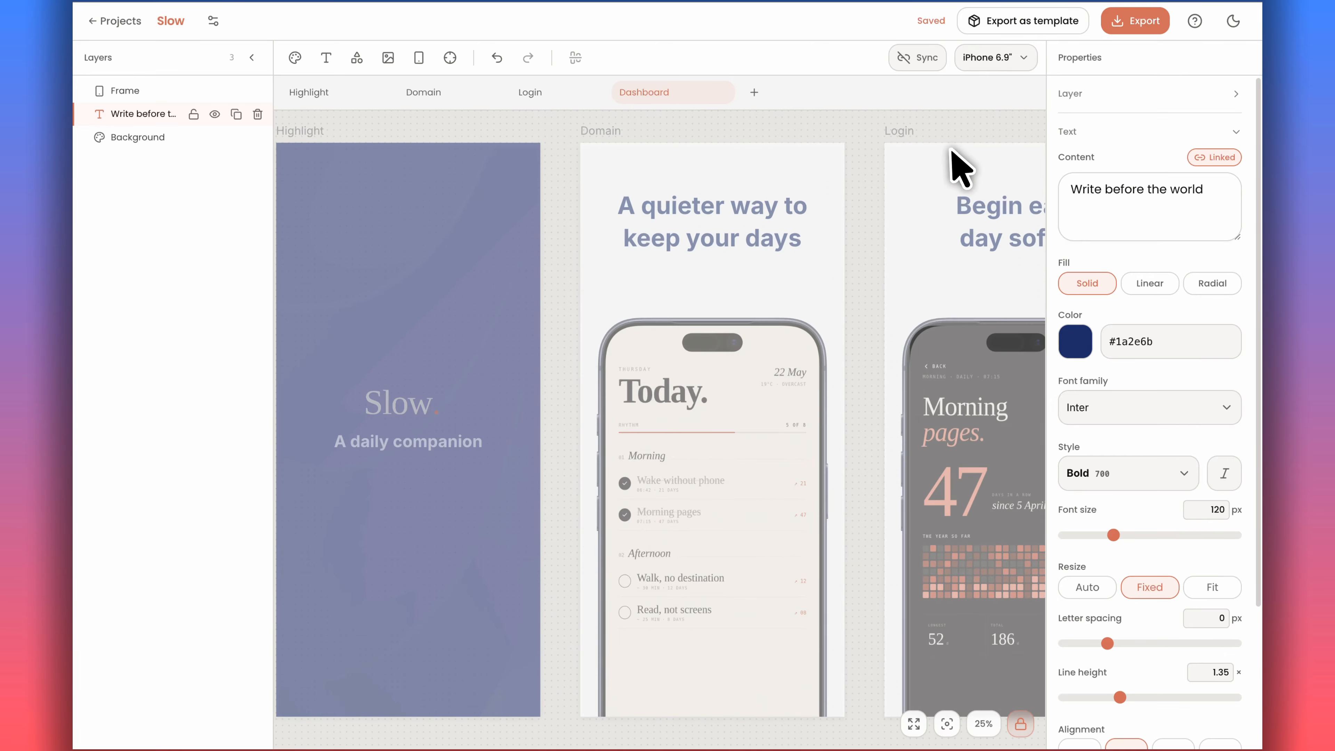
click(996, 57)
click(875, 153)
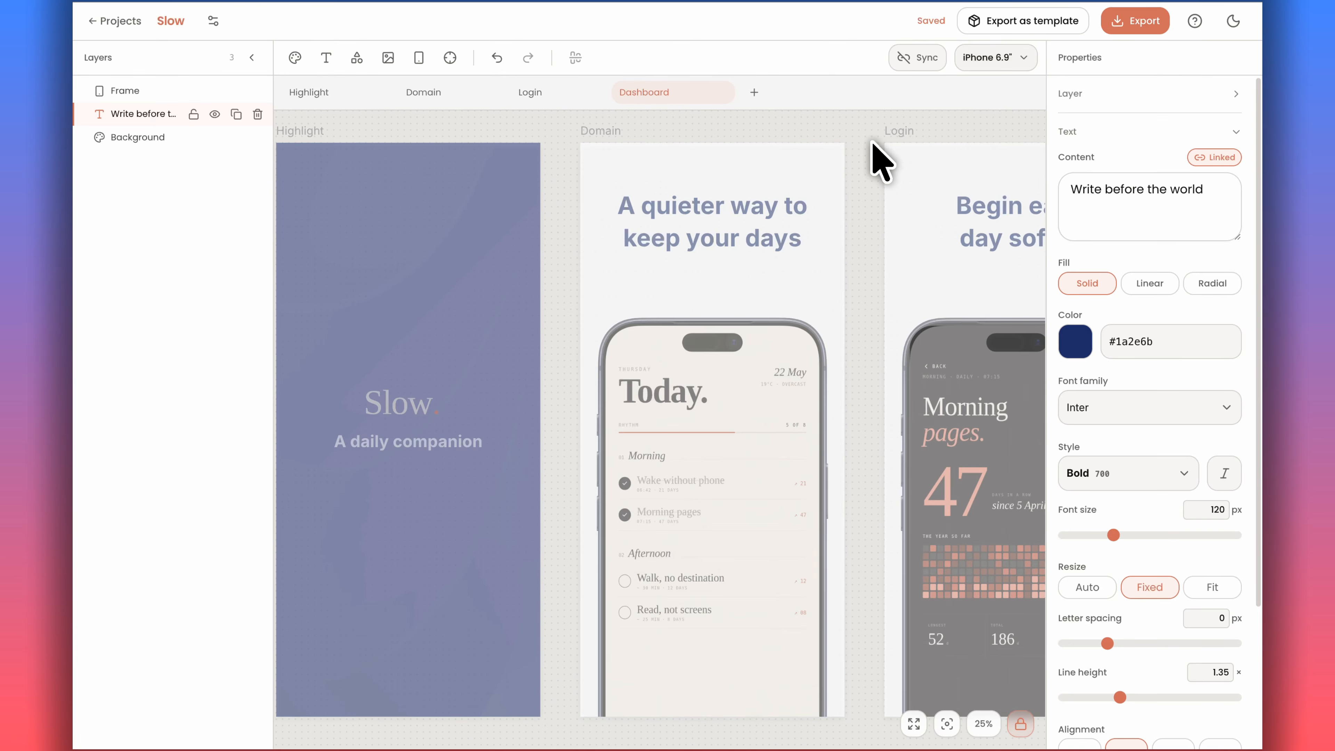
scroll(420, 420, left, 10)
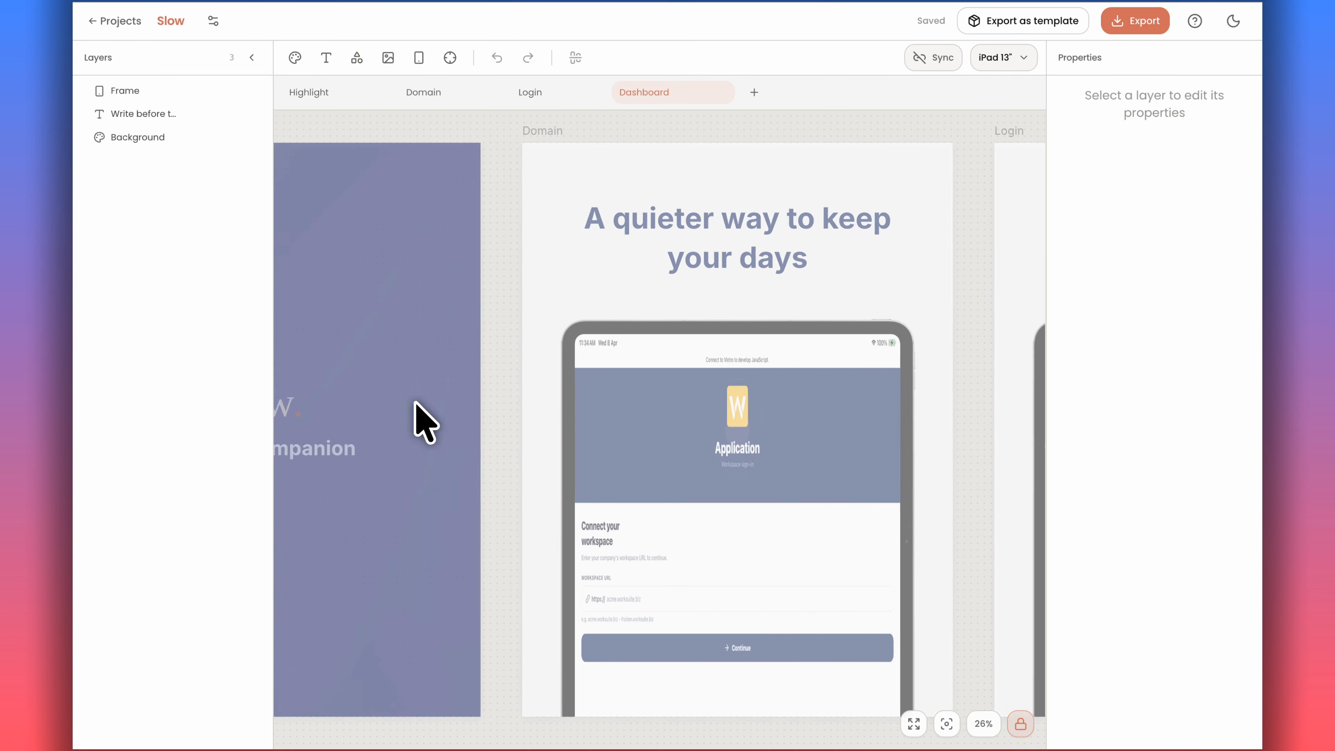
scroll(418, 421, right, 3)
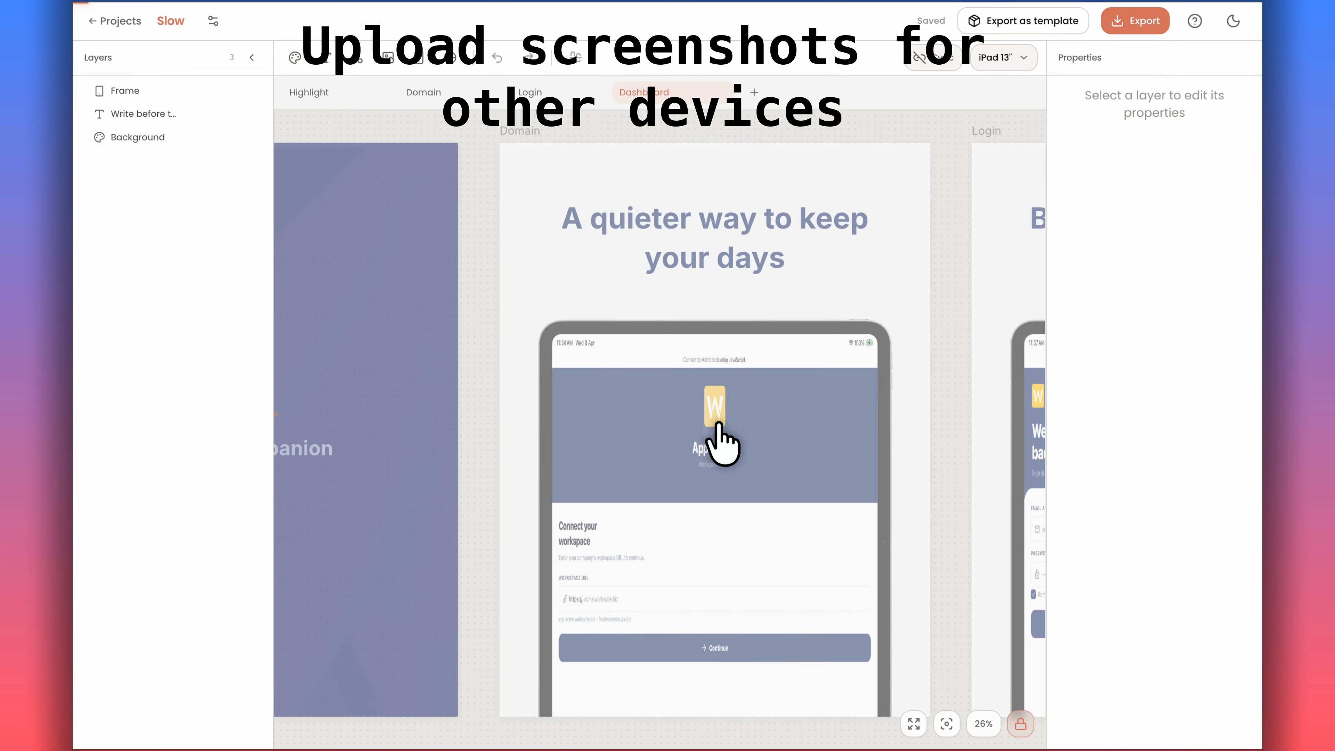
Upload slow-2.png from the 2064x2752 folder as the Domain screen's iPad screenshot.
scroll(683, 457, right, 2)
click(650, 491)
click(1164, 316)
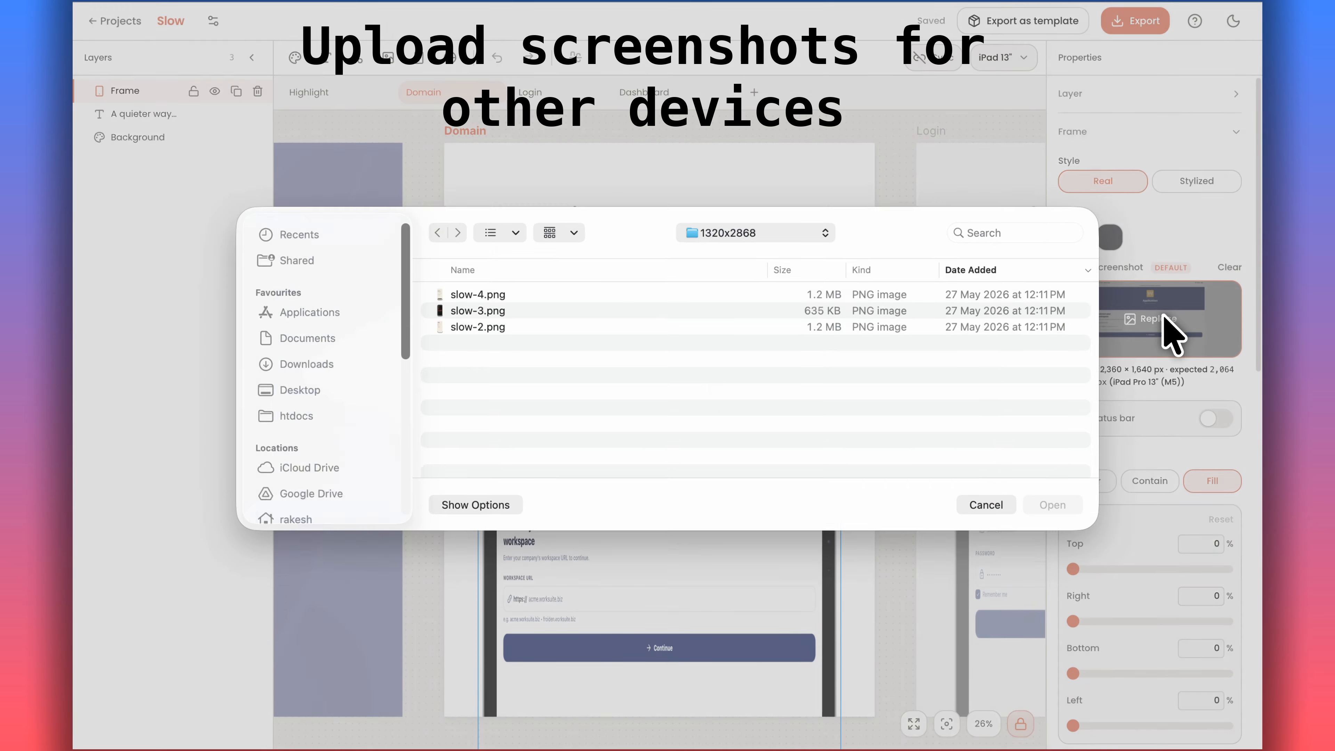
click(297, 398)
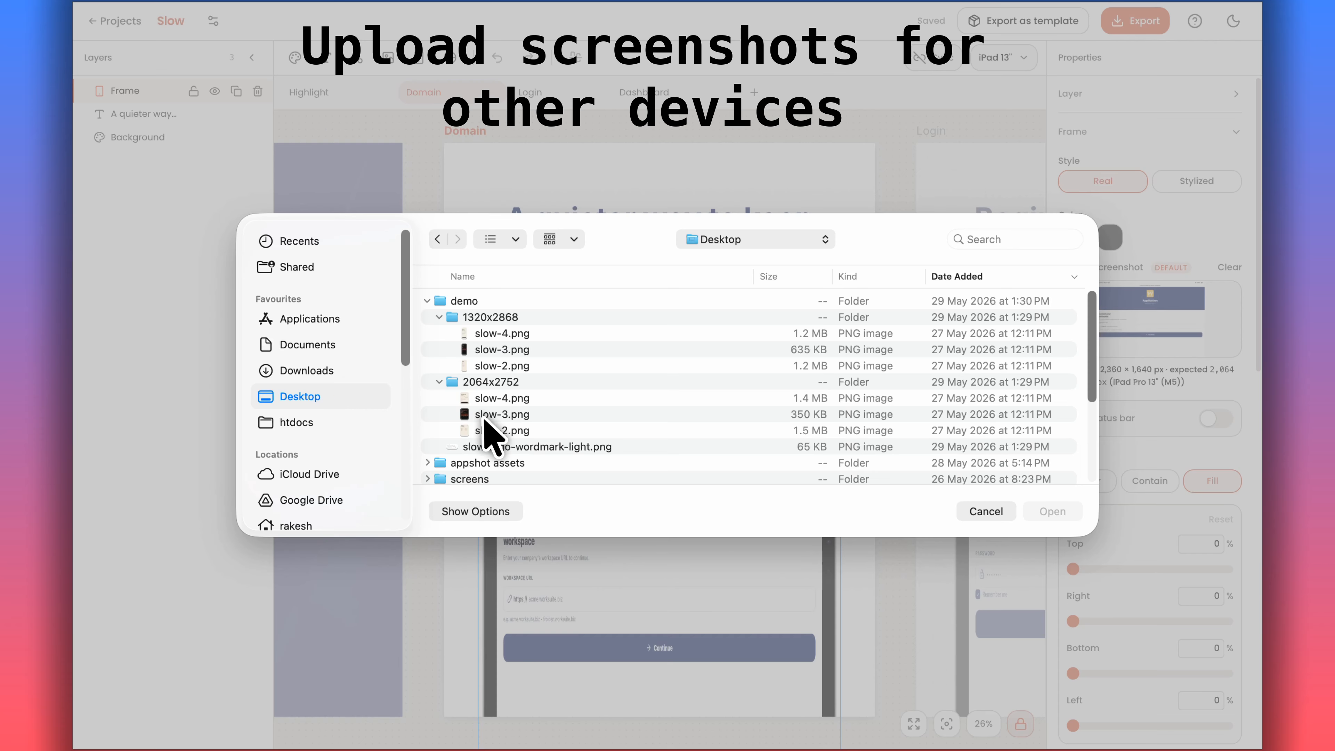
click(502, 430)
click(1053, 511)
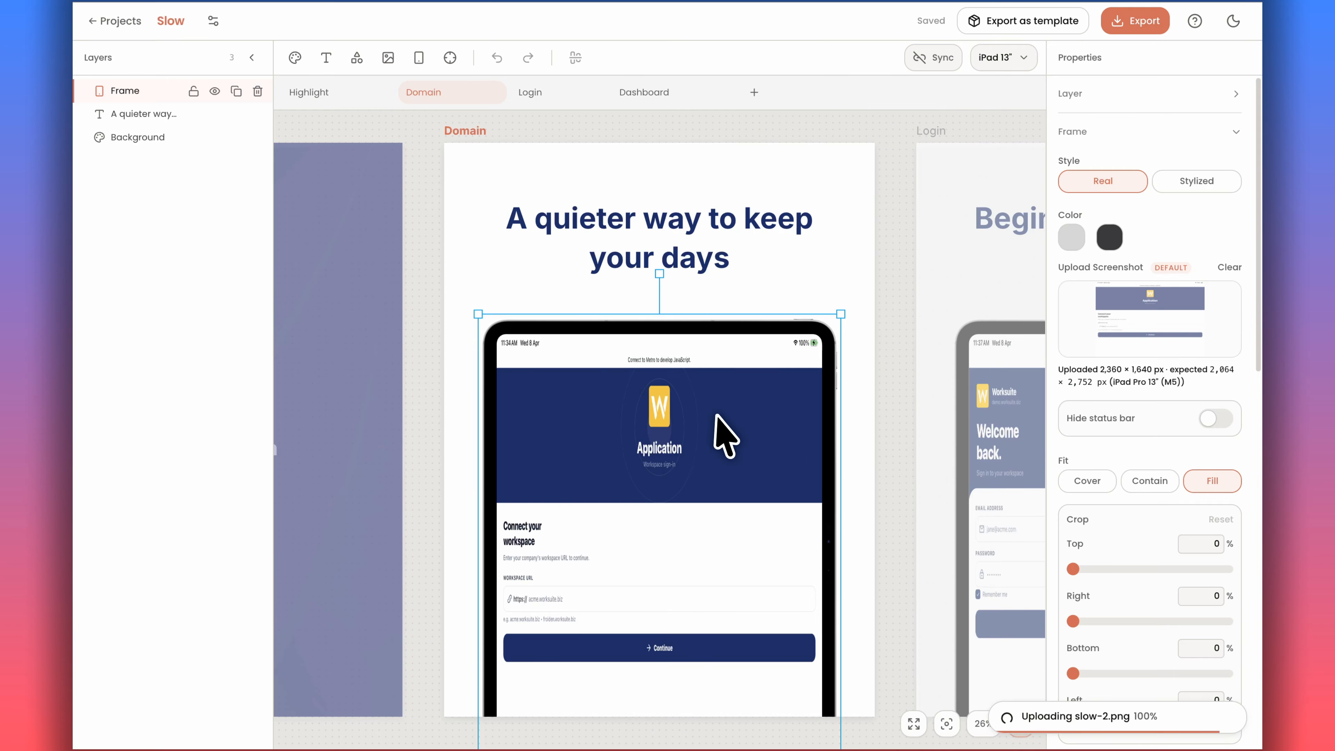
Upload slow-3.png from the 2064x2752 folder as the Login screen's iPad screenshot.
scroll(723, 428, right, 4)
click(893, 426)
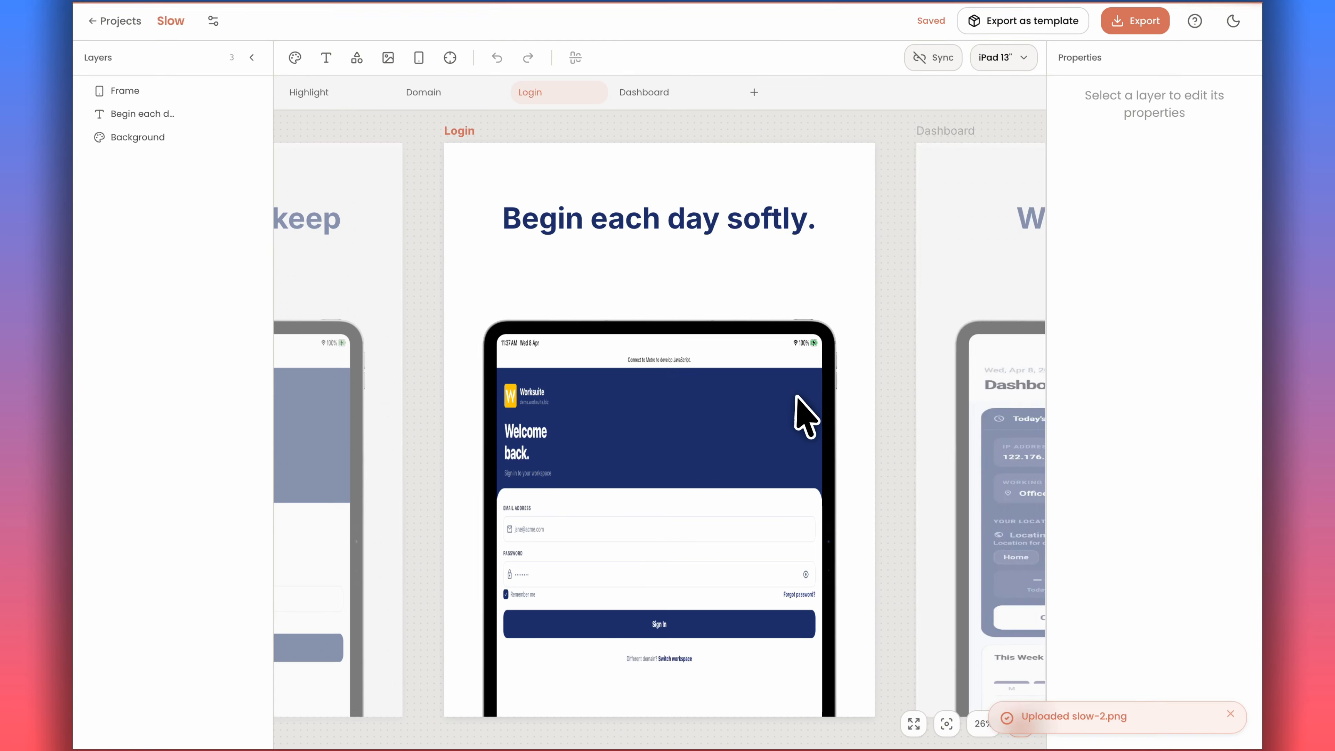
click(745, 430)
click(1117, 311)
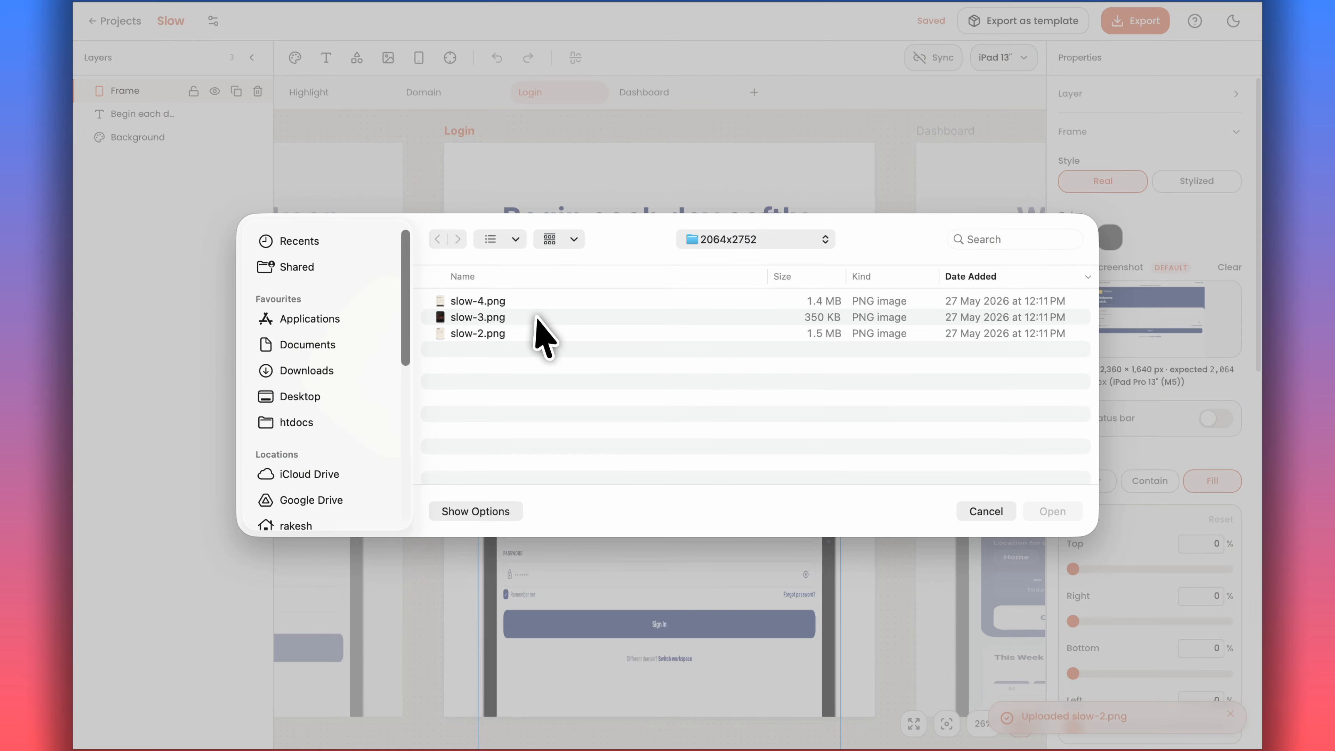
click(509, 316)
click(1050, 511)
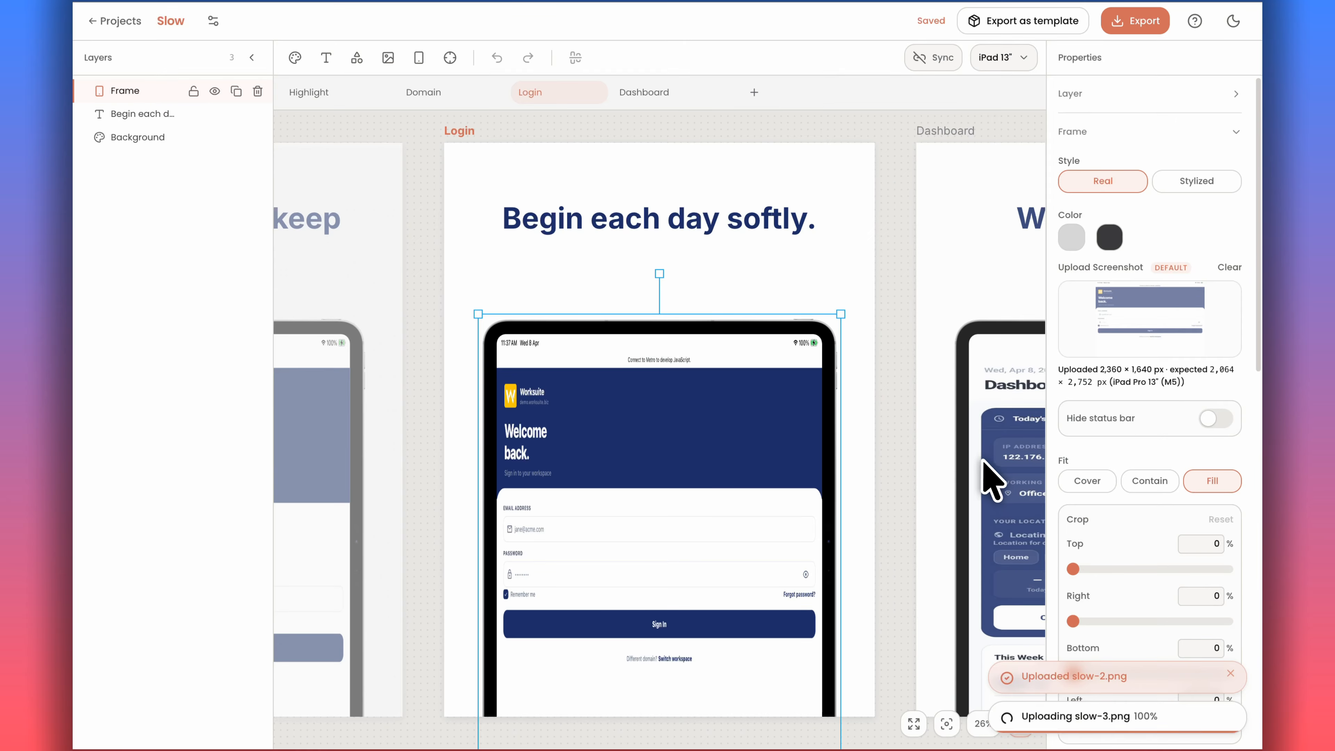
Upload slow-4.png from the 2064x2752 folder as the Dashboard screen's iPad screenshot.
click(1002, 372)
click(762, 436)
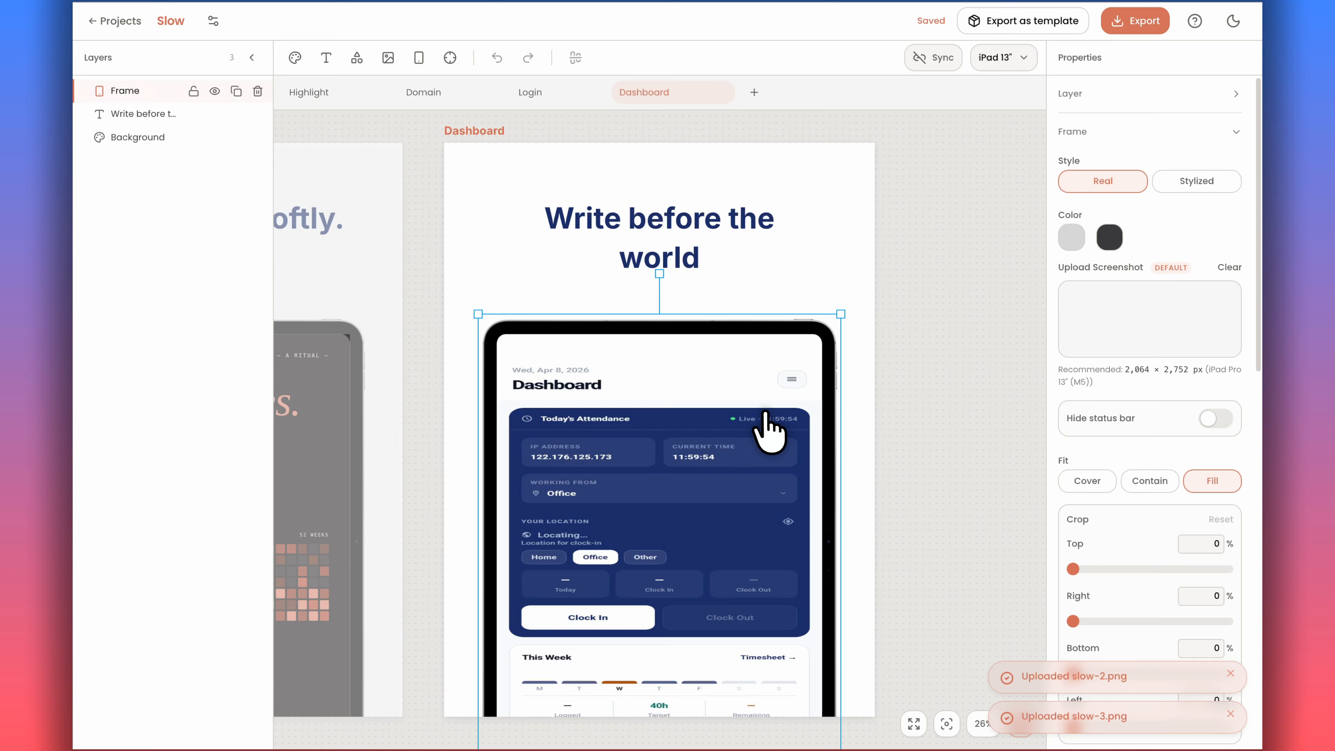
click(1156, 322)
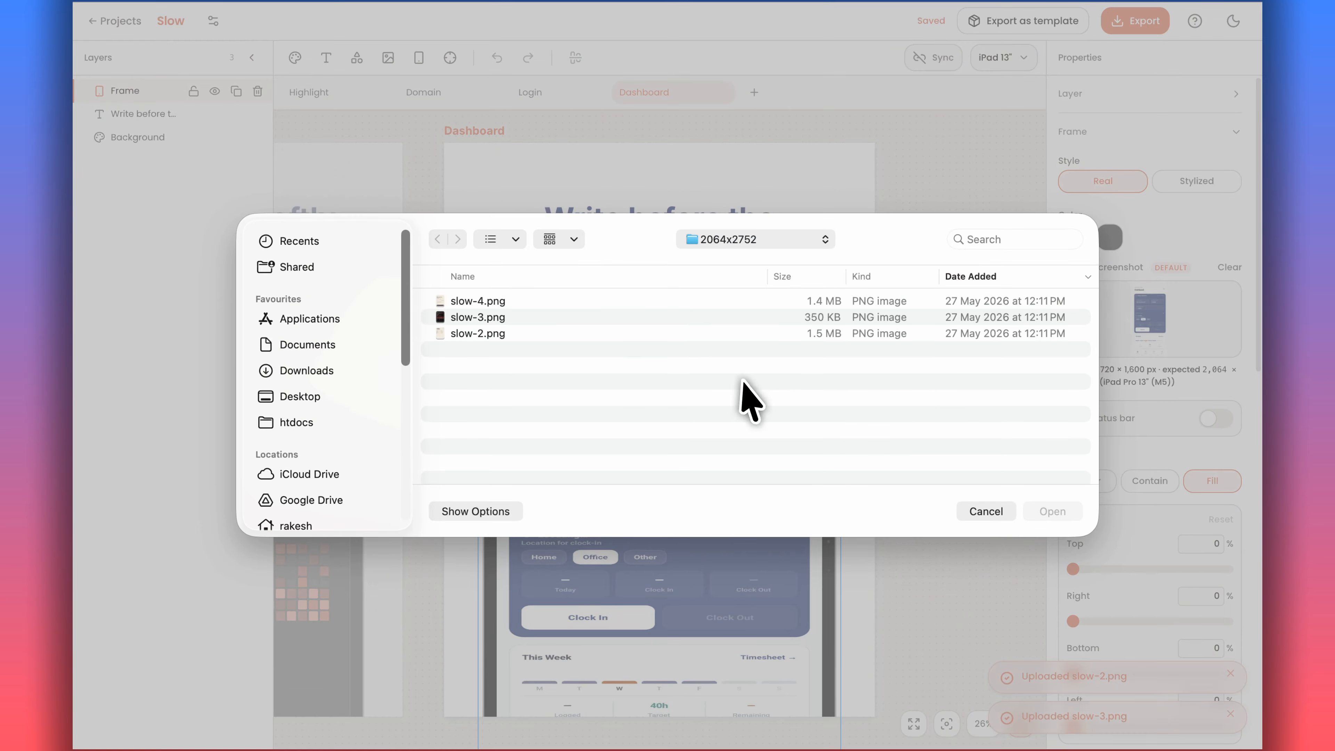
click(612, 301)
click(1051, 511)
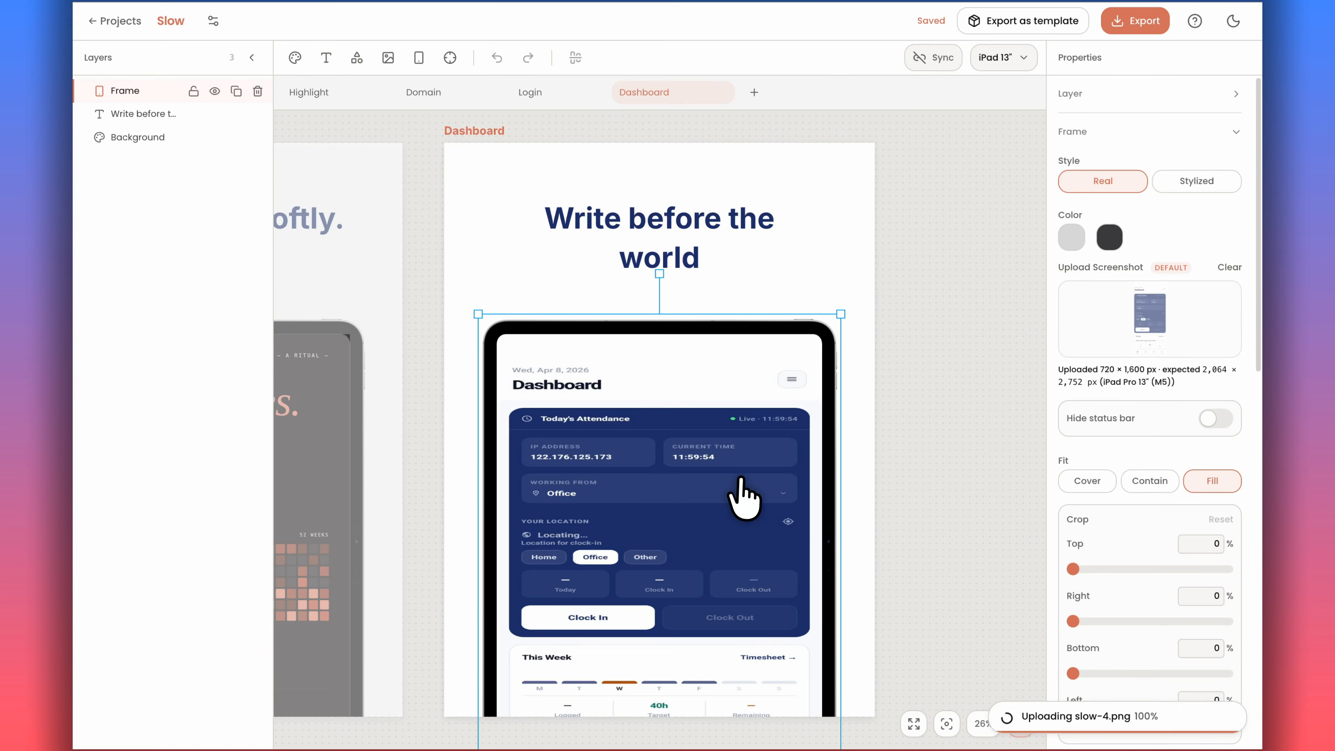
Pan across the canvas to review the rebranded screens in both device previews.
scroll(725, 495, left, 5)
scroll(712, 489, left, 3)
scroll(712, 489, right, 8)
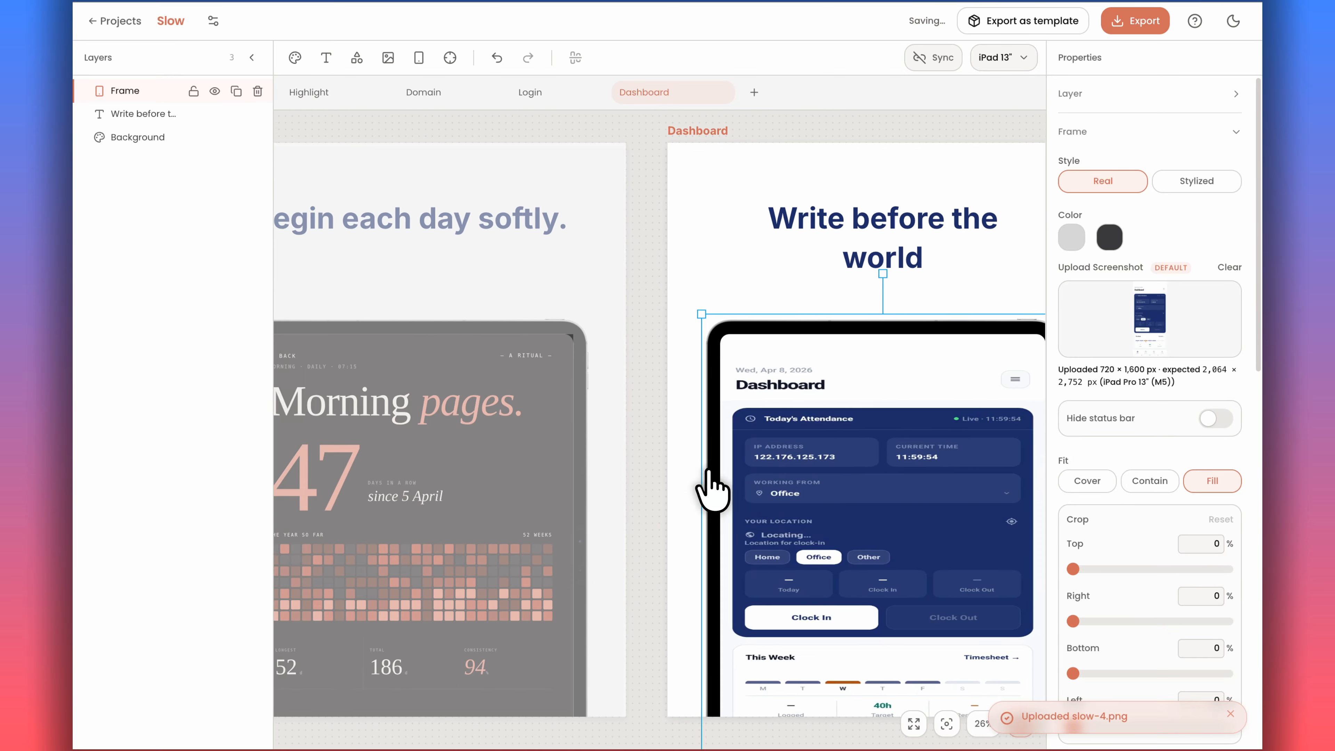
click(620, 402)
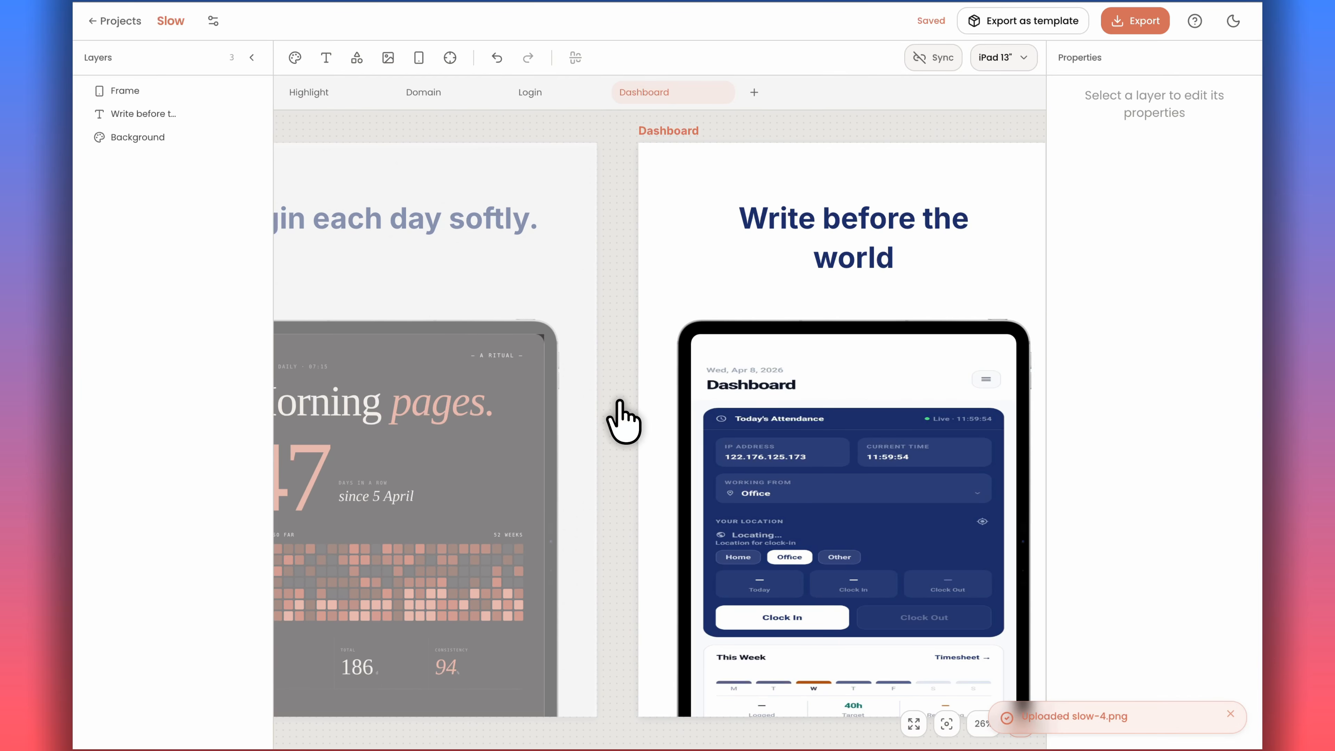
scroll(805, 418, left, 12)
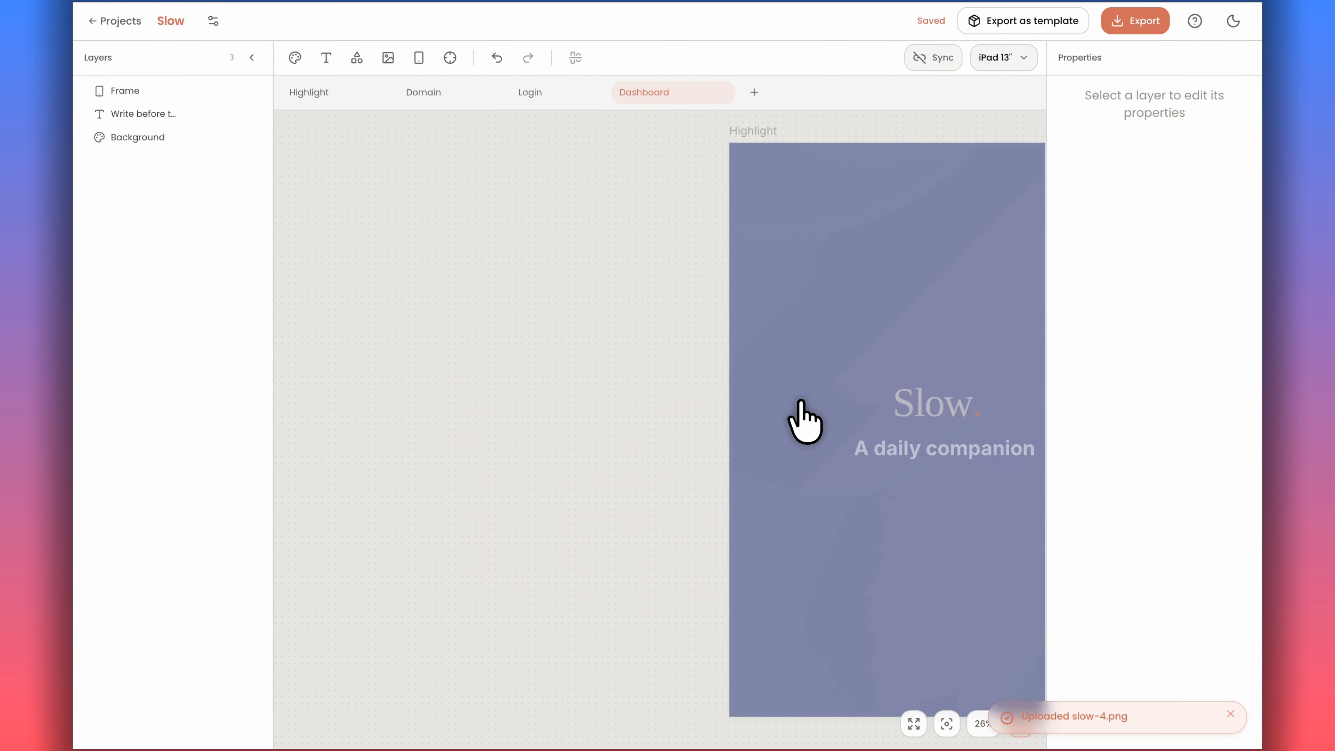
scroll(804, 419, right, 5)
scroll(800, 402, right, 5)
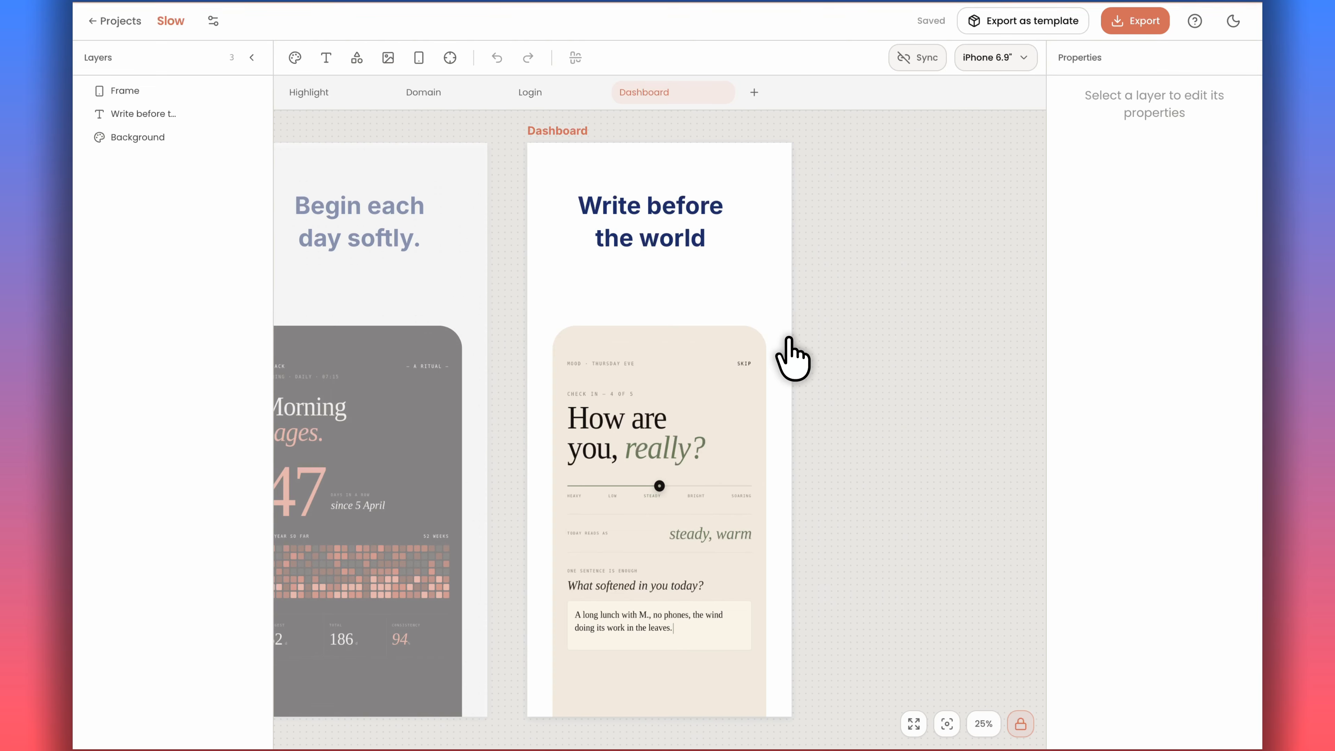
scroll(789, 339, left, 14)
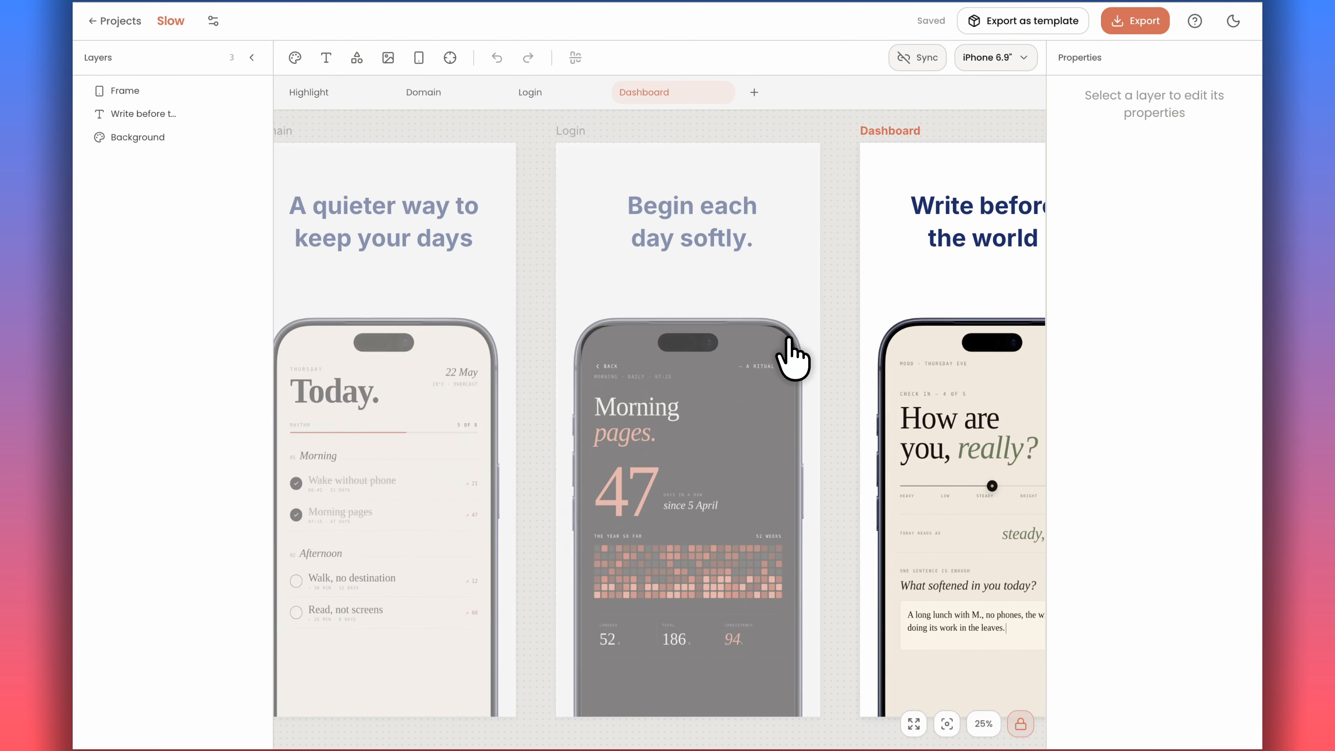
scroll(788, 339, left, 2)
Export all four screens as PNGs for both iPhone 6.9" and iPad 13" in a ZIP download.
click(1008, 58)
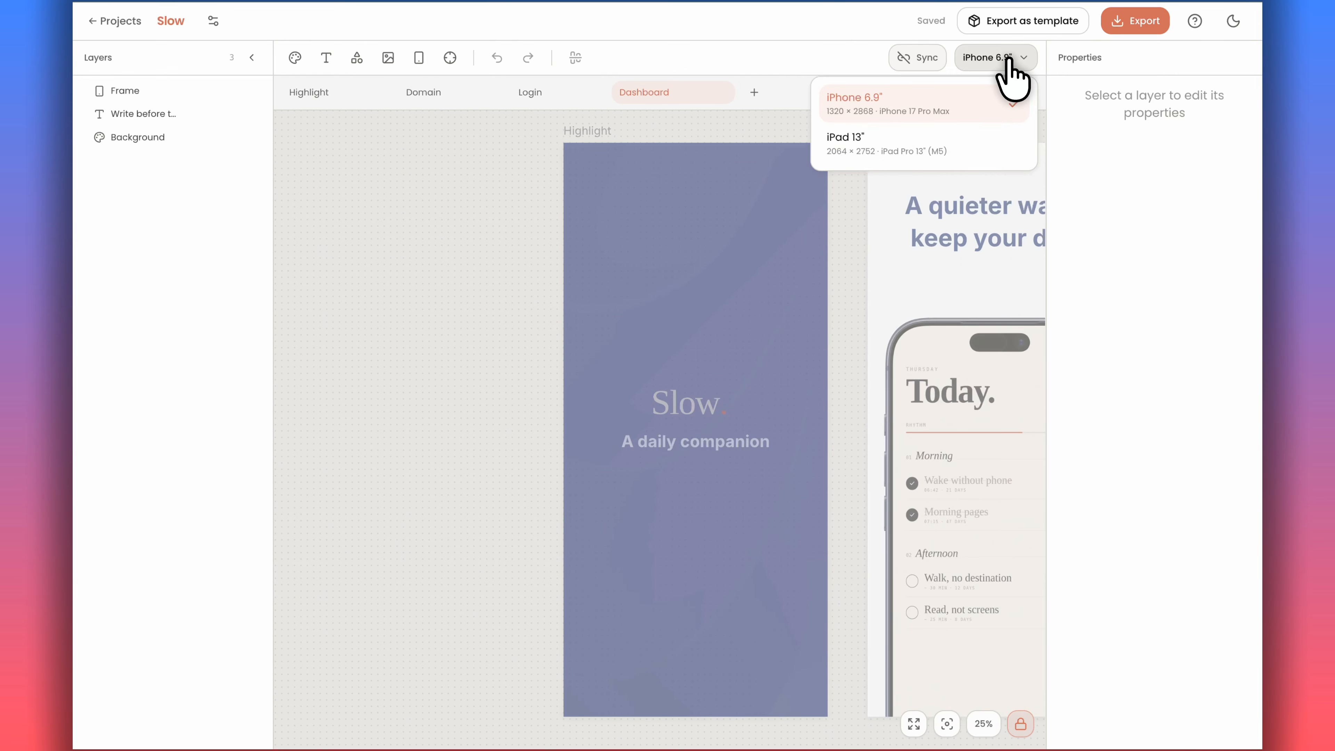
click(1129, 24)
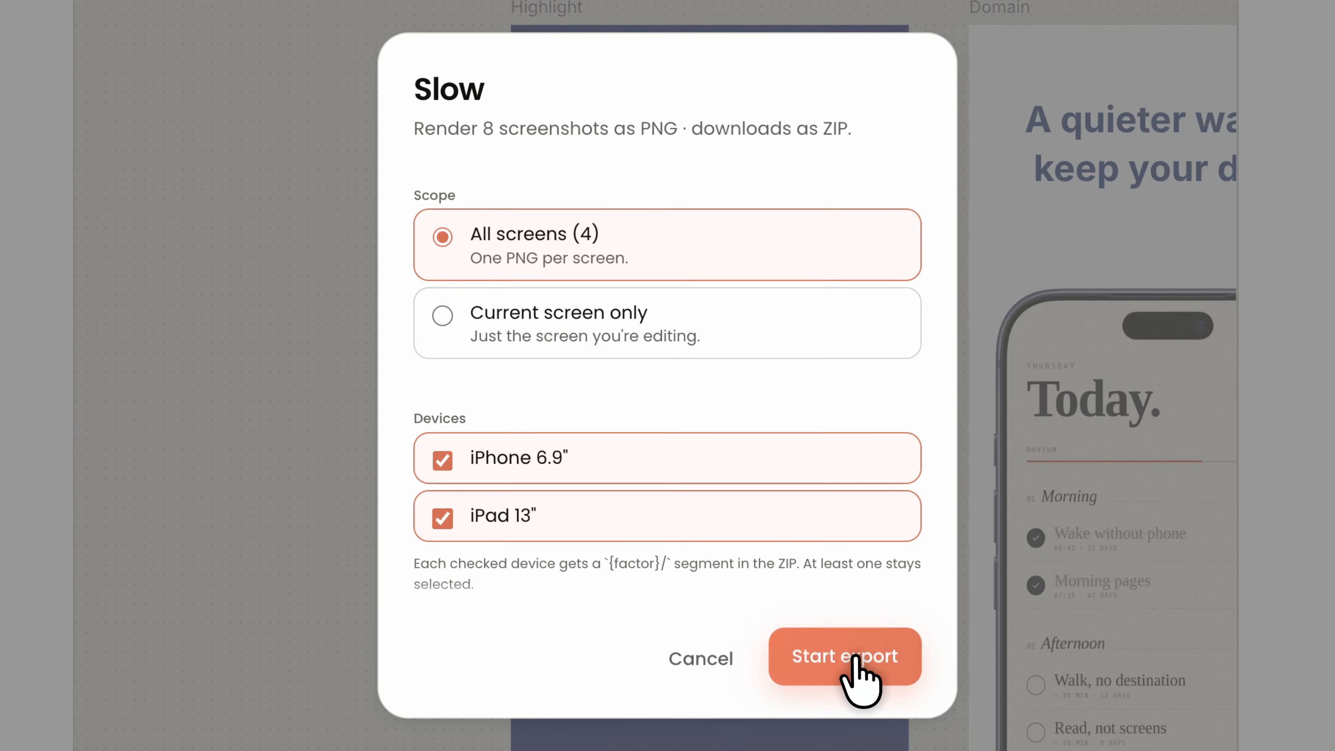
click(856, 658)
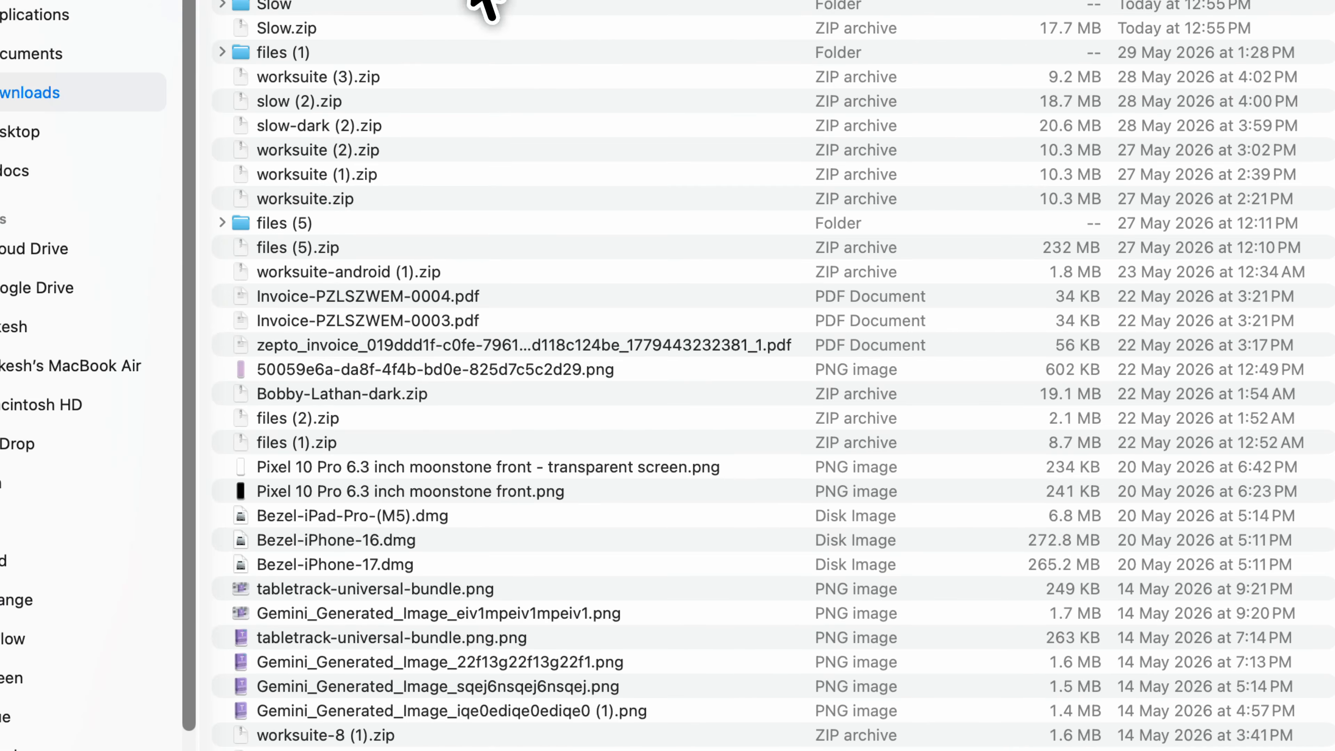
In Finder, expand the exported Slow (1) folder in Downloads and preview the iPad and iPhone PNGs with Quick Look.
scroll(772, 376, up, 2)
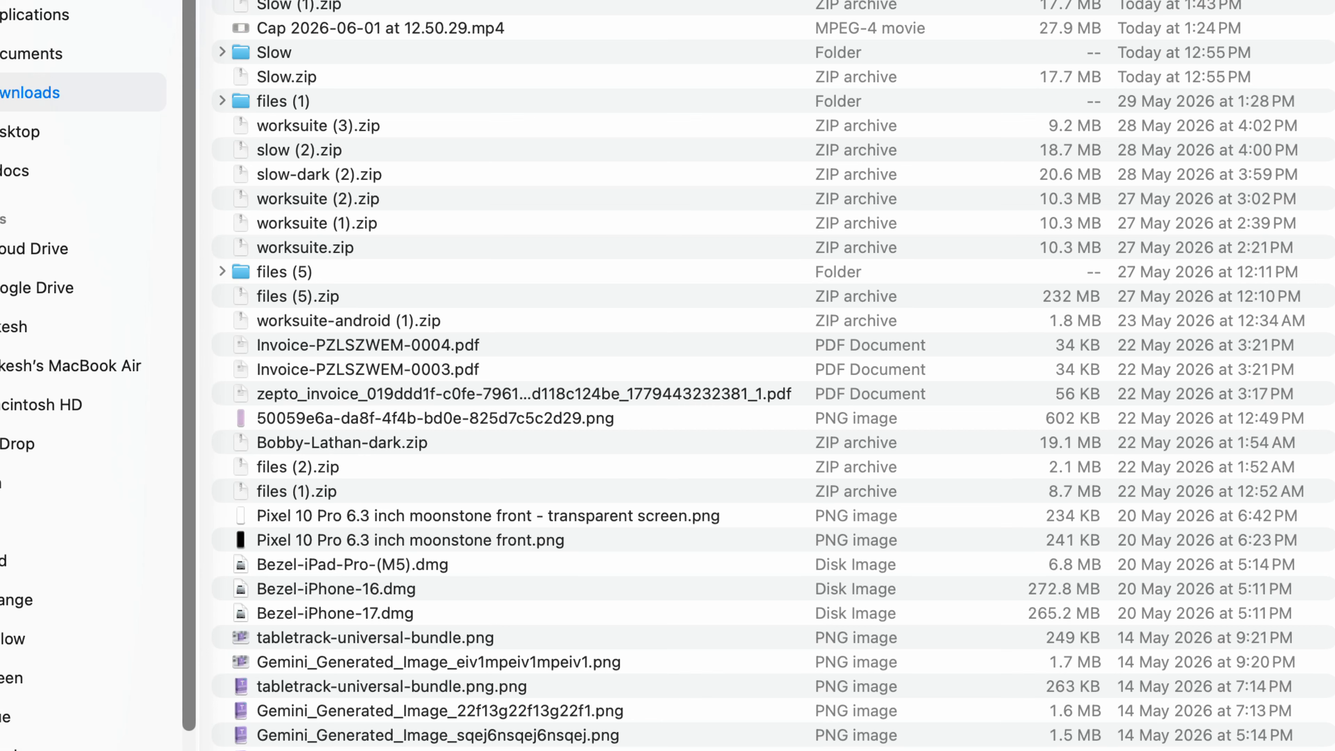
scroll(263, 16, up, 1)
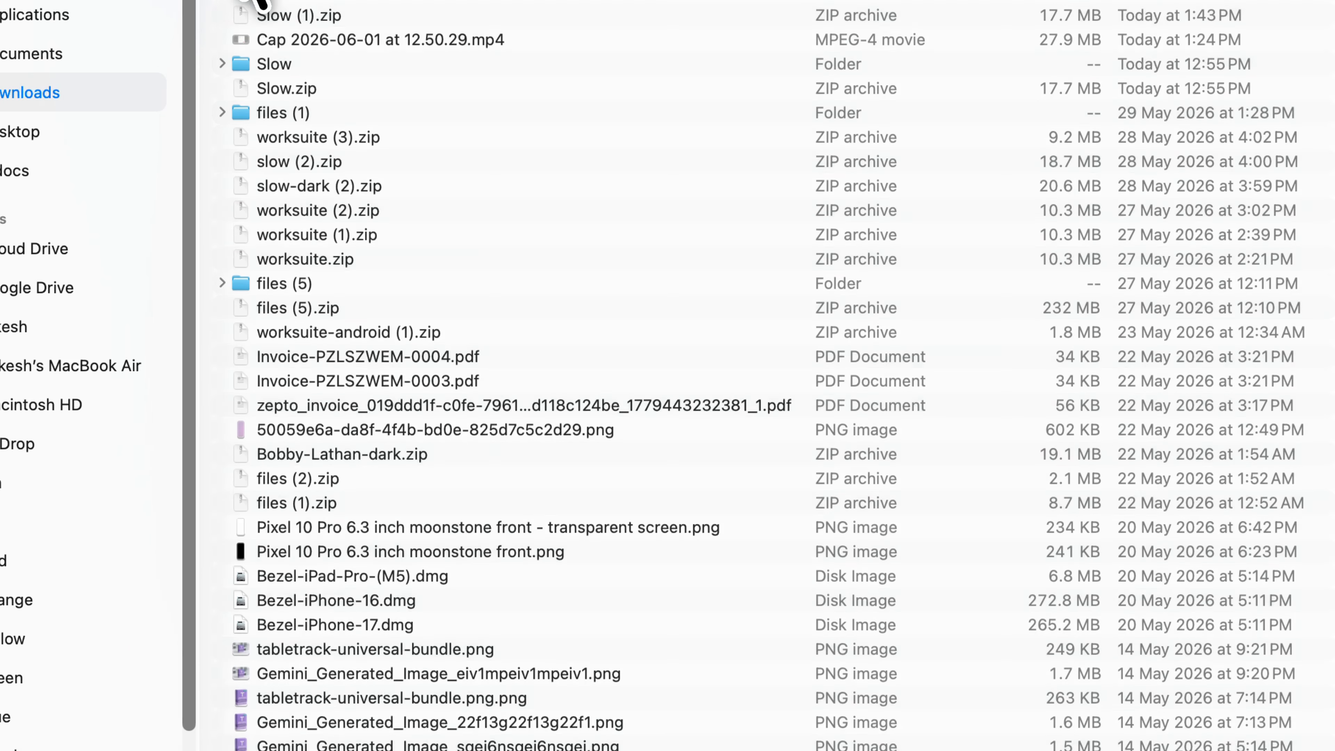
click(239, 4)
click(257, 28)
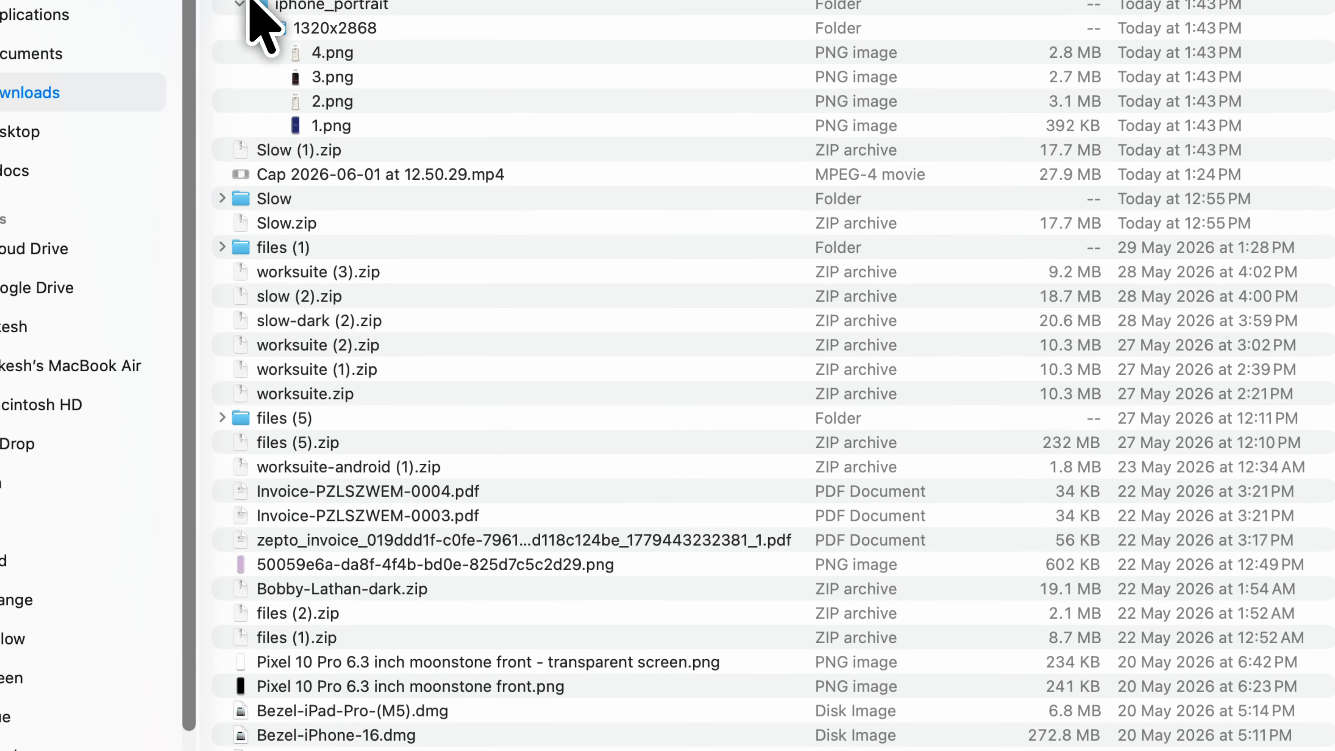
scroll(302, 6, up, 4)
click(302, 6)
key(space)
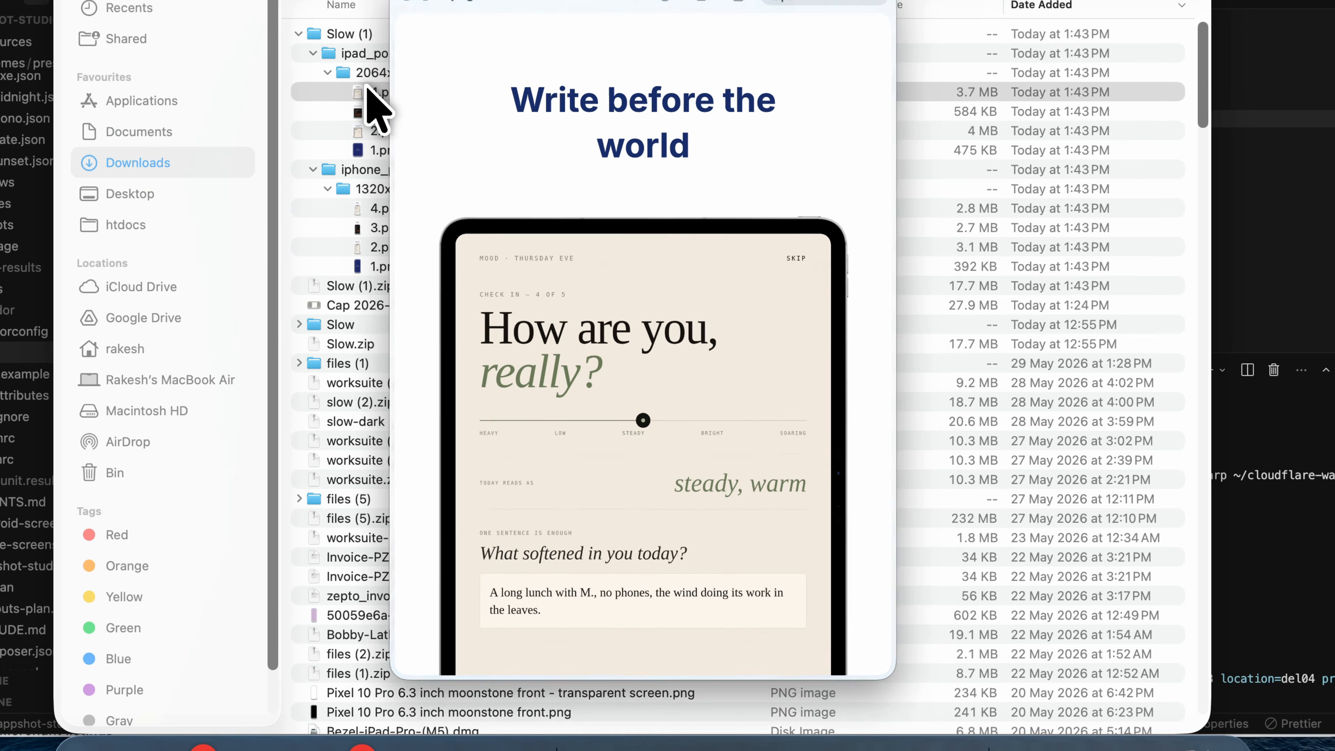
key(Down)
key(Down)
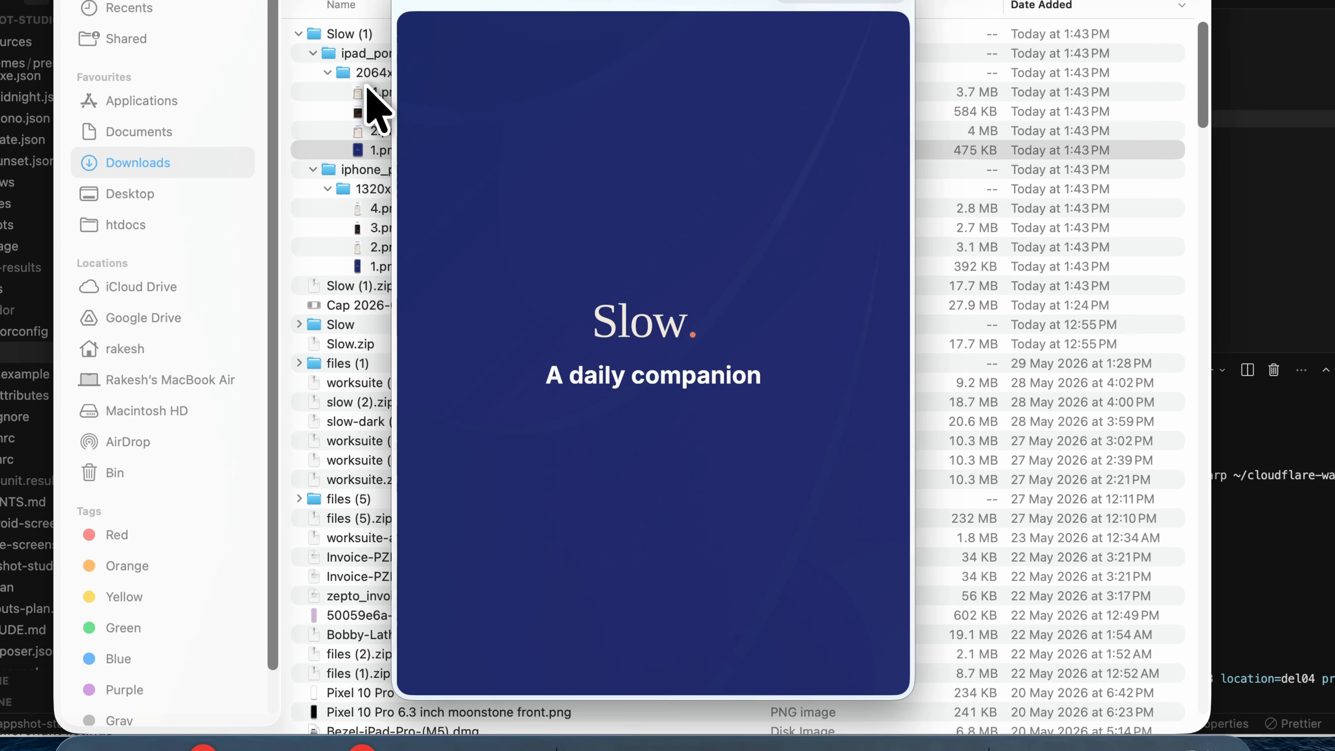
click(370, 209)
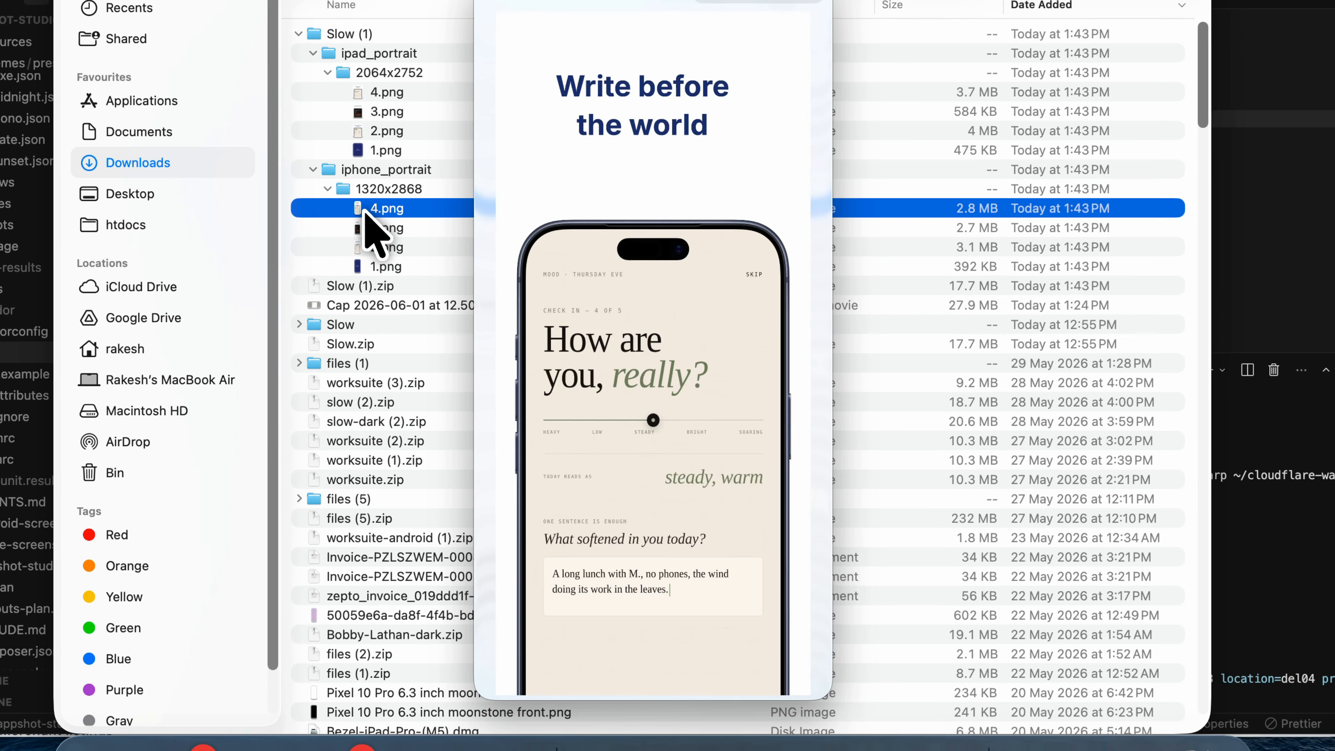